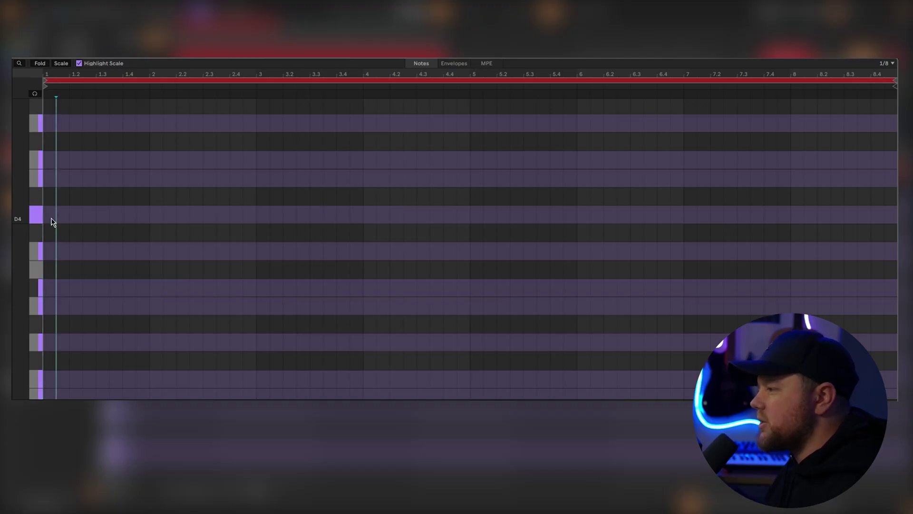
Draw the eighth notes D4, A3, B♭3 and G3 in sequence from the start of bar 1.
{"action": "double_click", "coordinate": [52, 222]}
{"action": "double_click", "coordinate": [66, 308]}
{"action": "double_click", "coordinate": [75, 287]}
{"action": "scroll", "coordinate": [86, 303], "scroll_direction": "down", "scroll_amount": 3}
Duplicate the four-note pattern three times to fill bars 1 and 2.
{"action": "left_click_drag", "start_coordinate": [98, 309], "coordinate": [30, 147]}
{"action": "key", "text": "ctrl+d"}
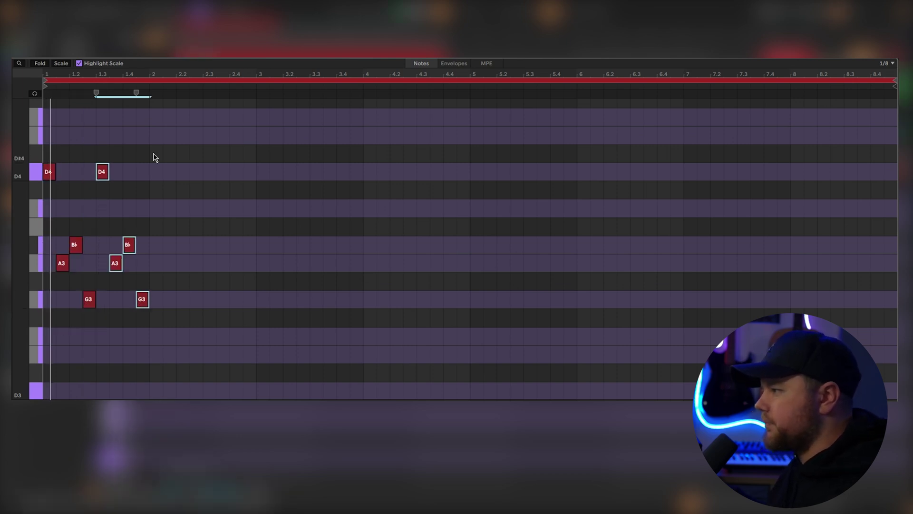
{"action": "scroll", "coordinate": [224, 240], "scroll_direction": "up", "scroll_amount": 2}
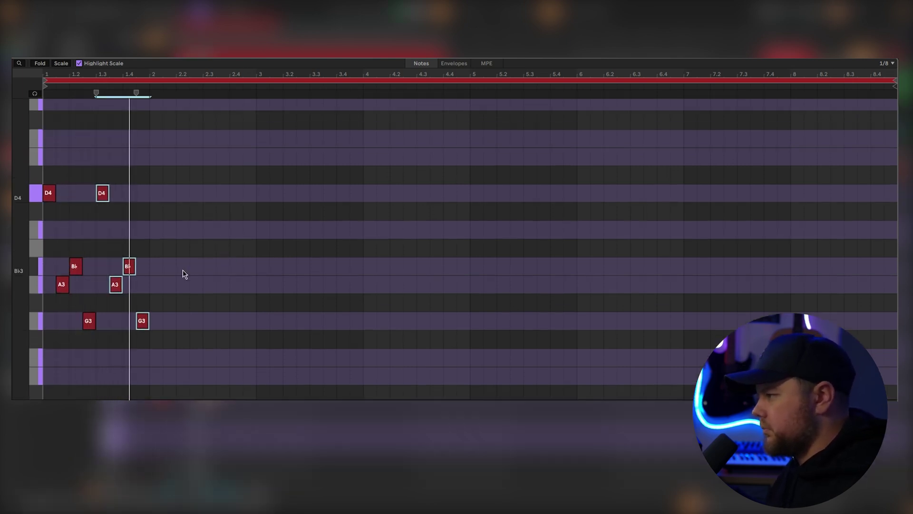
{"action": "key", "text": "ctrl+d"}
{"action": "key", "text": "ctrl+d"}
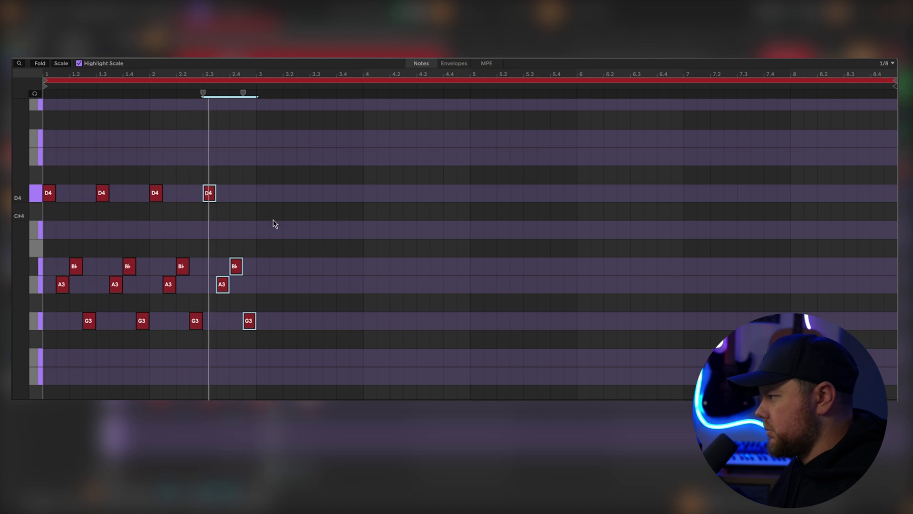
Raise the last G3 of bar 2 to D4 and duplicate the two-bar phrase until it fills all eight bars.
{"action": "left_click_drag", "start_coordinate": [248, 321], "coordinate": [251, 193]}
{"action": "key", "text": "space"}
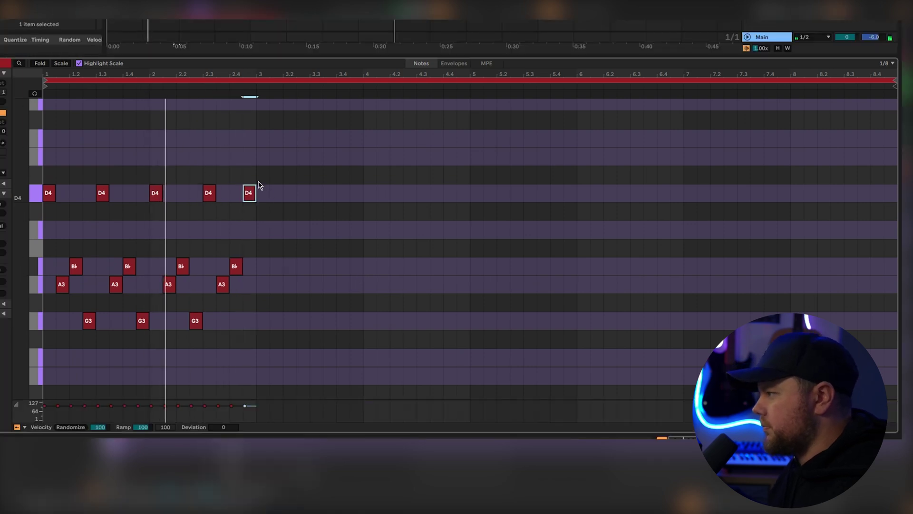
{"action": "key", "text": "ctrl+a"}
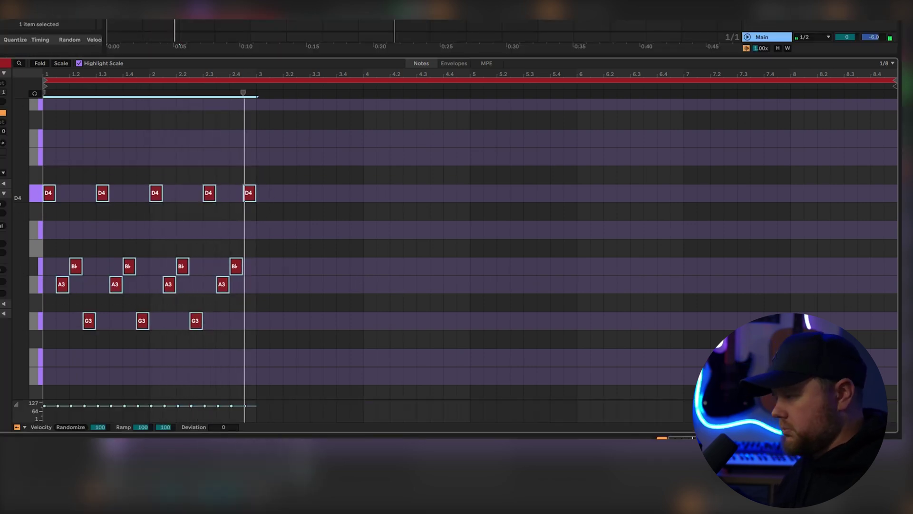
{"action": "key", "text": "ctrl+d"}
{"action": "left_click_drag", "start_coordinate": [464, 174], "coordinate": [144, 291]}
{"action": "left_click", "coordinate": [78, 312]}
{"action": "key", "text": "ctrl+a"}
{"action": "key", "text": "ctrl+d"}
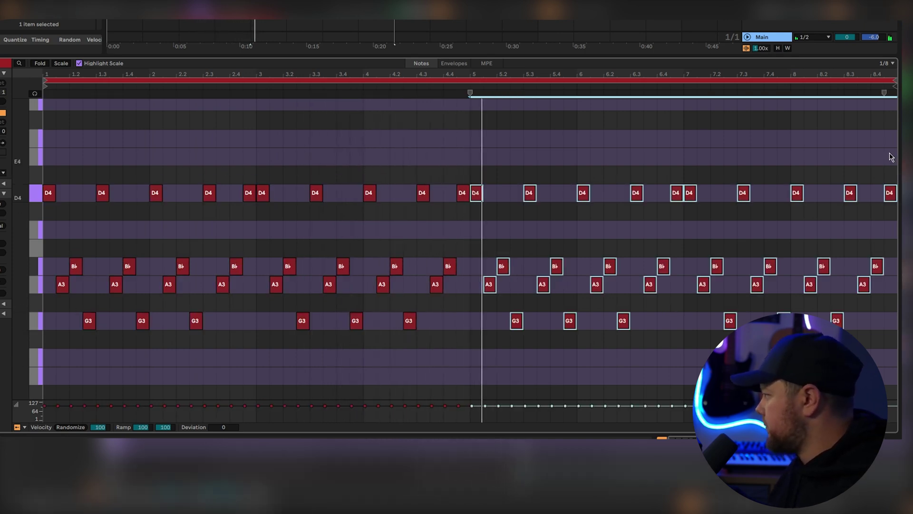
Randomize the velocity of all the arpeggio notes with an amount of 36.
{"action": "left_click_drag", "start_coordinate": [889, 157], "coordinate": [768, 201]}
{"action": "key", "text": "ctrl+a"}
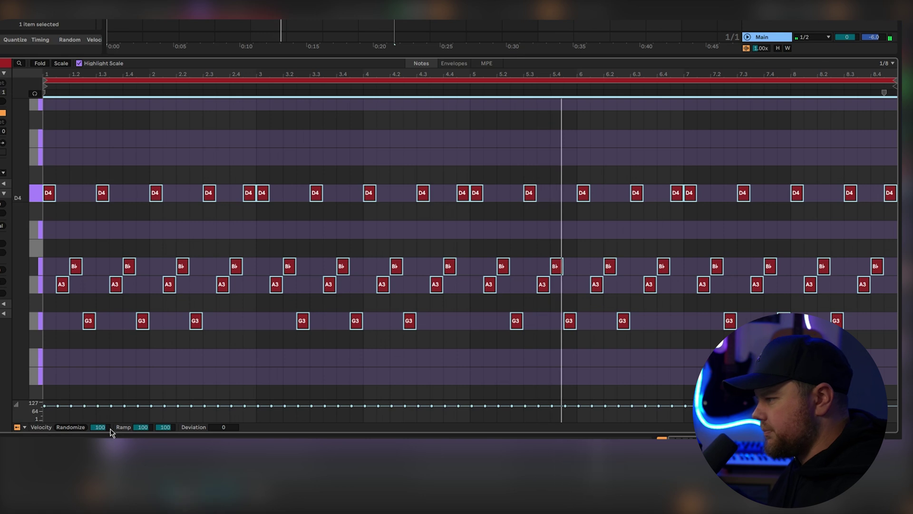
{"action": "left_click_drag", "start_coordinate": [99, 428], "coordinate": [99, 442]}
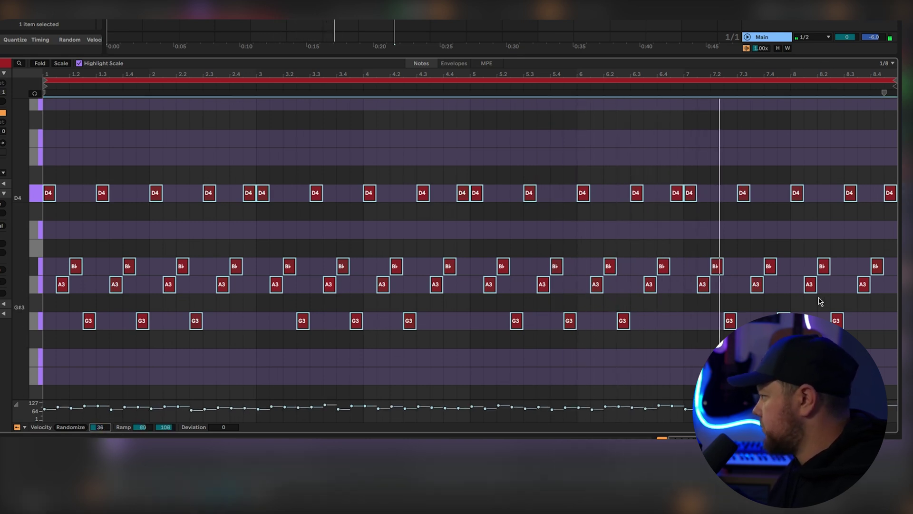
Swap the order of the last two notes in bar 8 so D4 comes before B♭3.
{"action": "left_click", "coordinate": [873, 302]}
{"action": "mouse_move", "coordinate": [875, 269]}
{"action": "left_mouse_down"}
{"action": "mouse_move", "coordinate": [880, 197]}
{"action": "mouse_move", "coordinate": [890, 266]}
{"action": "left_mouse_up"}
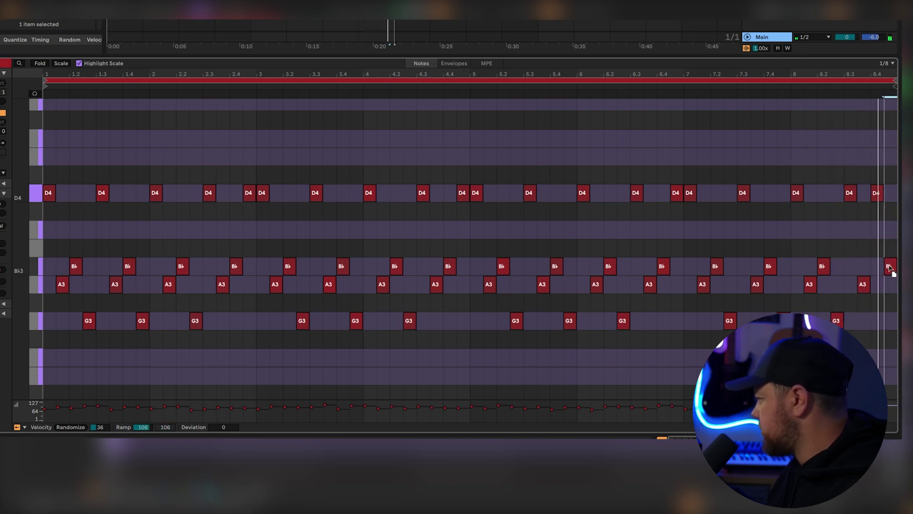
Add two-bar D2 and D3 notes under the arpeggio, plus A2 from 1.2 to 2.3 and B♭2 from 2.3 to bar 3.
{"action": "scroll", "coordinate": [531, 277], "scroll_direction": "down", "scroll_amount": 2}
{"action": "scroll", "coordinate": [532, 277], "scroll_direction": "down", "scroll_amount": 2}
{"action": "scroll", "coordinate": [395, 295], "scroll_direction": "down", "scroll_amount": 3}
{"action": "left_click", "coordinate": [54, 394]}
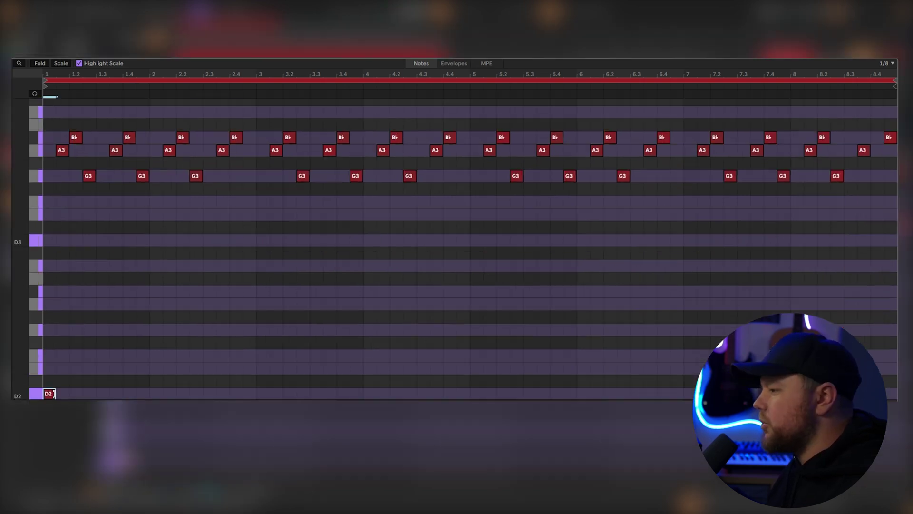
{"action": "left_click_drag", "start_coordinate": [220, 393], "coordinate": [203, 303]}
{"action": "double_click", "coordinate": [209, 291]}
{"action": "left_click_drag", "start_coordinate": [213, 244], "coordinate": [255, 243]}
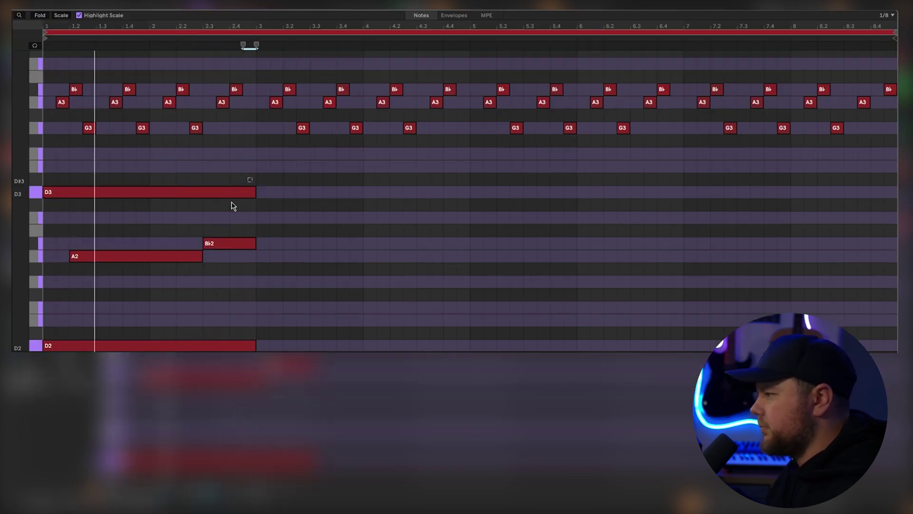
Duplicate the low notes into bars 3 and 4, and turn the last beat of the second B♭2 into A2.
{"action": "key", "text": "ctrl+a"}
{"action": "key", "text": "ctrl+d"}
{"action": "left_click", "coordinate": [443, 297]}
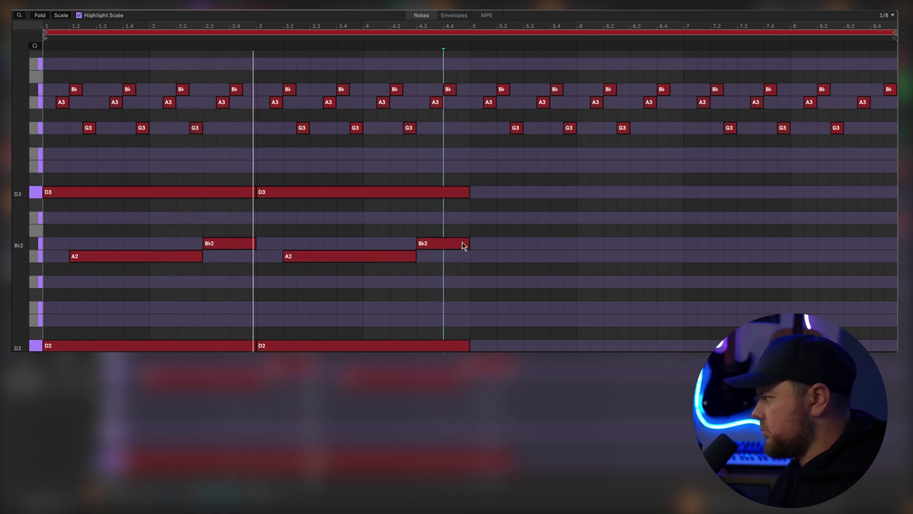
{"action": "left_click_drag", "start_coordinate": [470, 244], "coordinate": [454, 256]}
Duplicate the four-bar low-note part into bars 5 to 8.
{"action": "key", "text": "ctrl+a"}
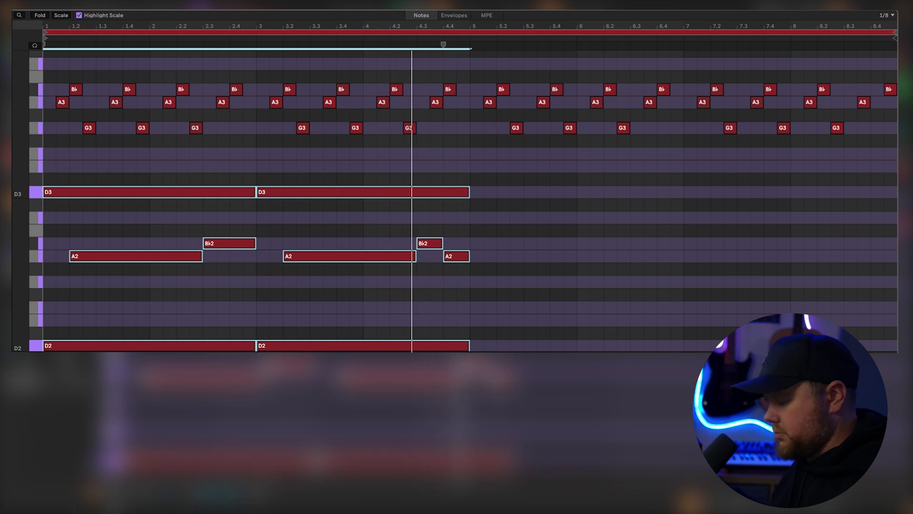
{"action": "key", "text": "ctrl+d"}
{"action": "scroll", "coordinate": [595, 316], "scroll_direction": "down", "scroll_amount": 2}
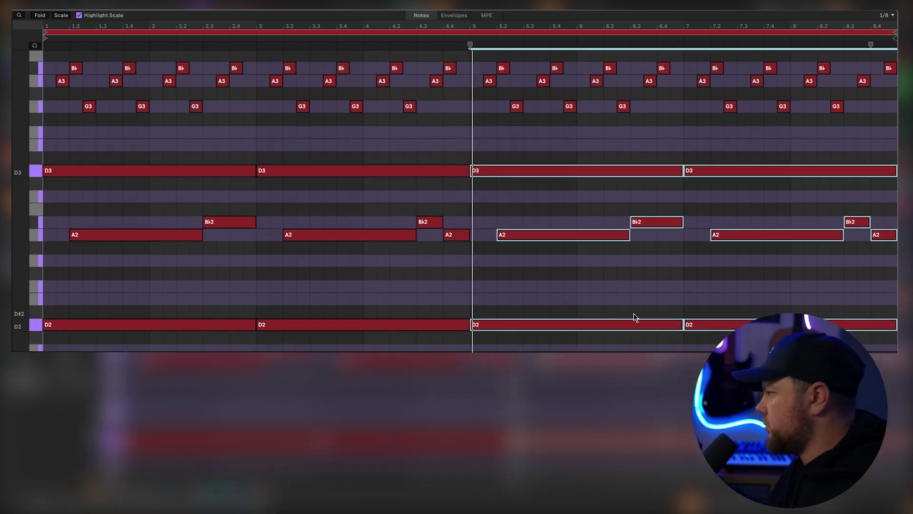
Vary the ending in bars 7 and 8 by changing the pitches of the long A2, the short B♭2 and the final A2.
{"action": "left_click", "coordinate": [741, 293]}
{"action": "left_click", "coordinate": [766, 236]}
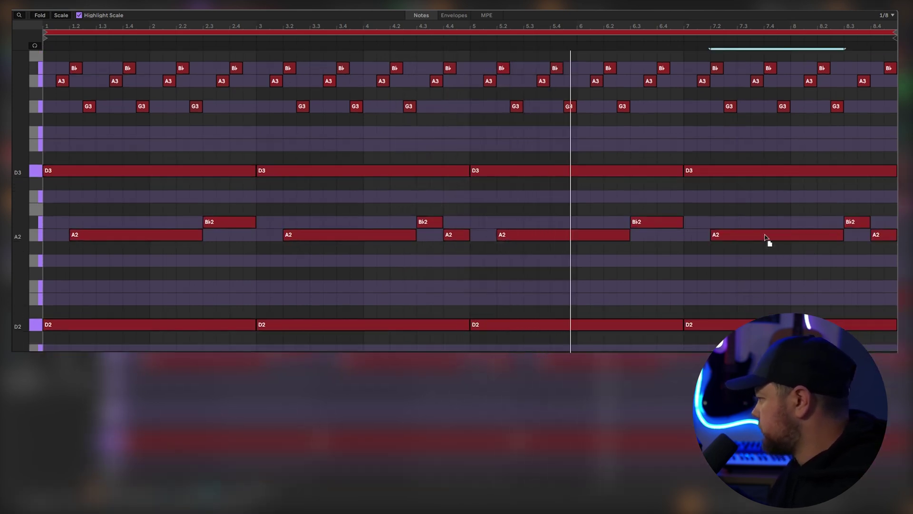
{"action": "key", "text": "Up"}
{"action": "left_click_drag", "start_coordinate": [857, 224], "coordinate": [832, 238]}
{"action": "left_click_drag", "start_coordinate": [887, 239], "coordinate": [887, 300]}
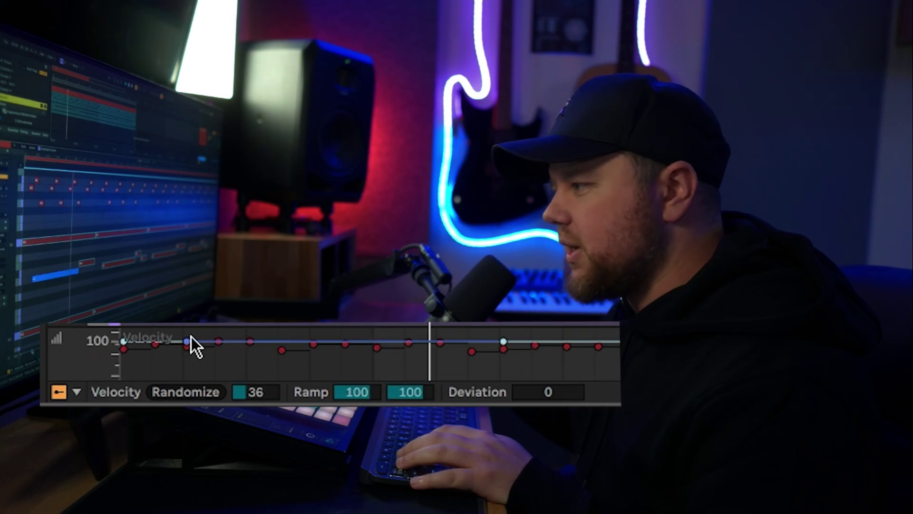
Lower the velocity of the selected notes and reduce the velocity randomize amount.
{"action": "left_click_drag", "start_coordinate": [187, 341], "coordinate": [187, 352]}
{"action": "left_click_drag", "start_coordinate": [242, 396], "coordinate": [243, 405]}
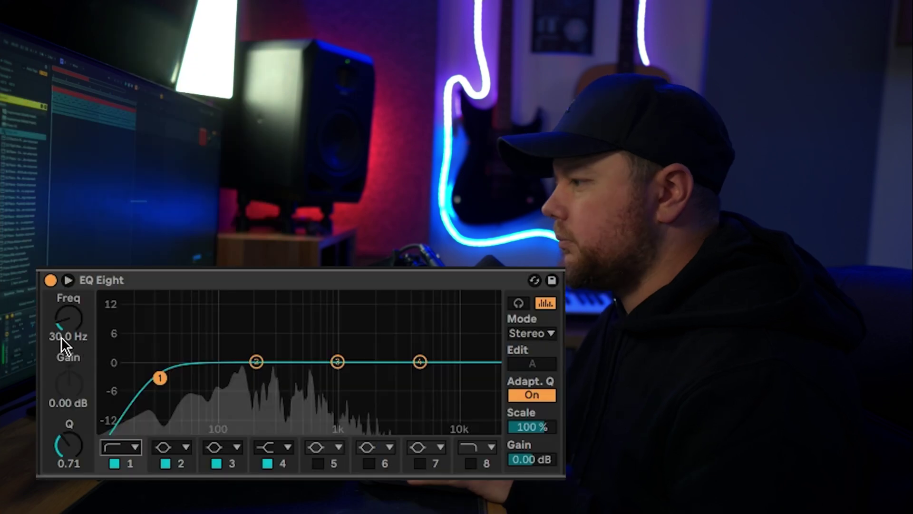
Raise the low-cut frequency of band 1 in EQ Eight and boost band 3 at a higher frequency.
{"action": "left_click_drag", "start_coordinate": [66, 344], "coordinate": [66, 309]}
{"action": "left_click_drag", "start_coordinate": [337, 361], "coordinate": [374, 337]}
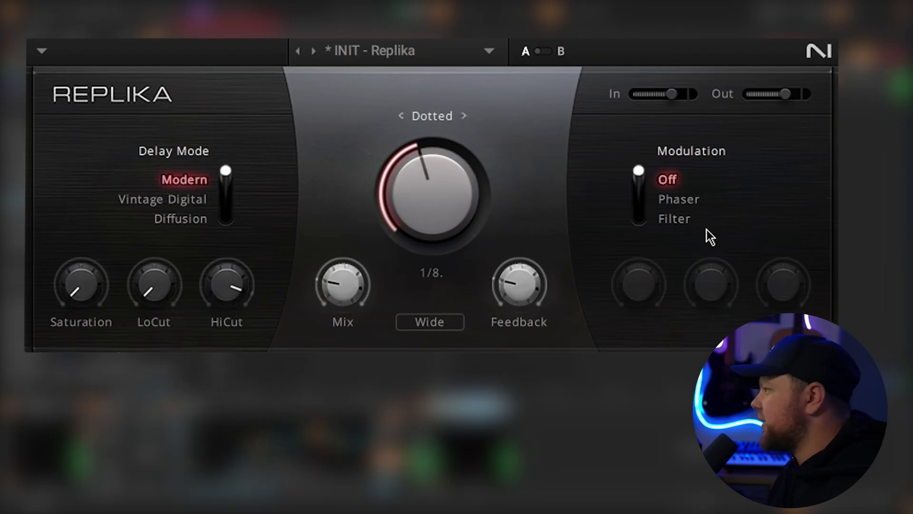
Set the Replika delay's modulation to Phaser and turn up its third modulation control.
{"action": "left_click_drag", "start_coordinate": [644, 173], "coordinate": [638, 206]}
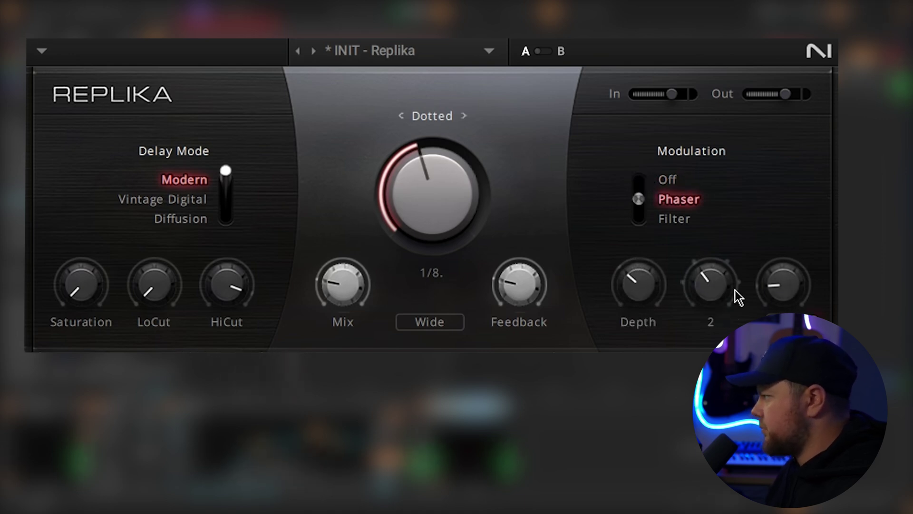
{"action": "left_click_drag", "start_coordinate": [780, 293], "coordinate": [780, 271]}
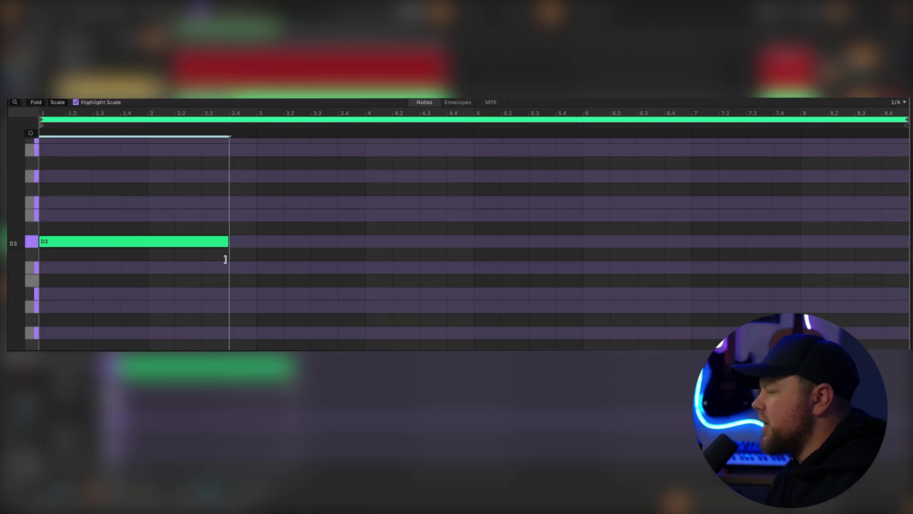
Shorten the D3 note to end at 2.3 and duplicate its two-bar section three times to fill eight bars.
{"action": "left_click_drag", "start_coordinate": [215, 258], "coordinate": [212, 257]}
{"action": "key", "text": "space"}
{"action": "left_click_drag", "start_coordinate": [254, 206], "coordinate": [44, 266]}
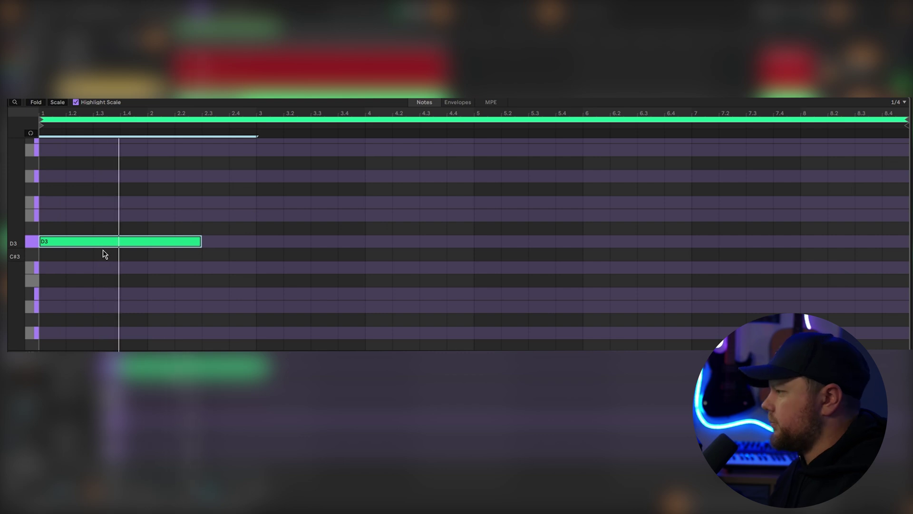
{"action": "key", "text": "ctrl+d"}
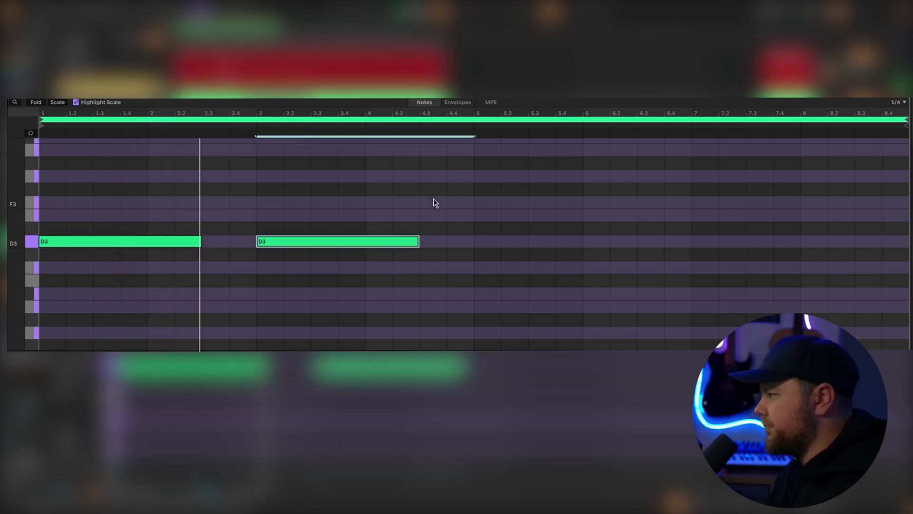
{"action": "key", "text": "ctrl+d"}
{"action": "key", "text": "ctrl+d"}
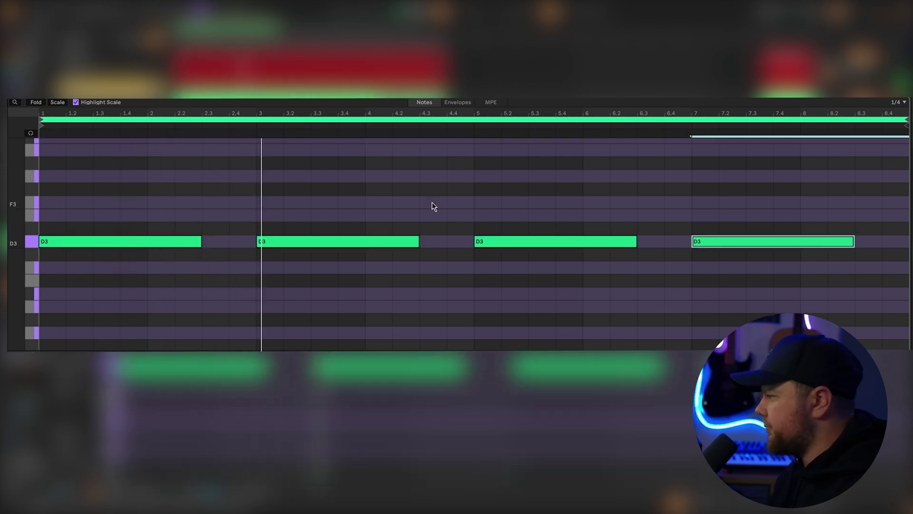
Replace the D3 at bar 7 with a one-bar B♭2, followed by an A2 in bar 8 ending at 8.4.
{"action": "left_click", "coordinate": [773, 226]}
{"action": "left_click", "coordinate": [853, 241]}
{"action": "left_click_drag", "start_coordinate": [853, 242], "coordinate": [800, 241]}
{"action": "left_click_drag", "start_coordinate": [734, 246], "coordinate": [839, 299]}
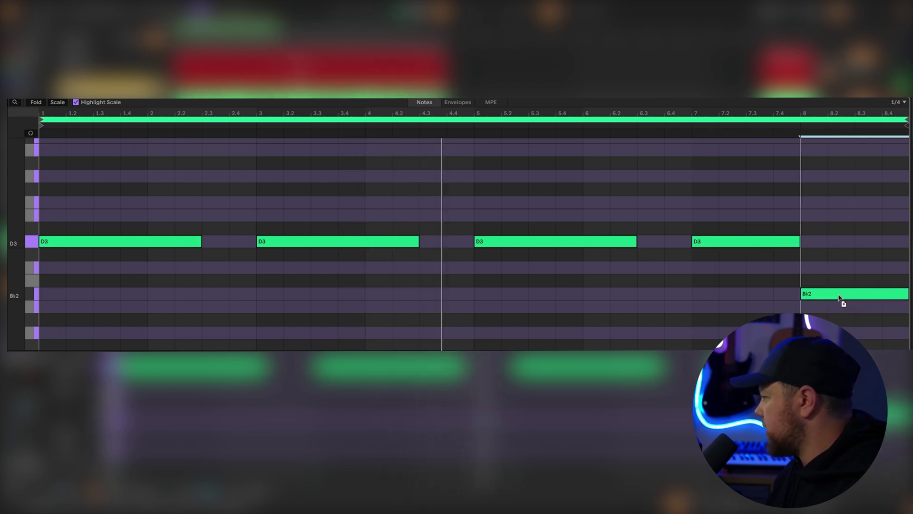
{"action": "left_click_drag", "start_coordinate": [906, 295], "coordinate": [870, 296]}
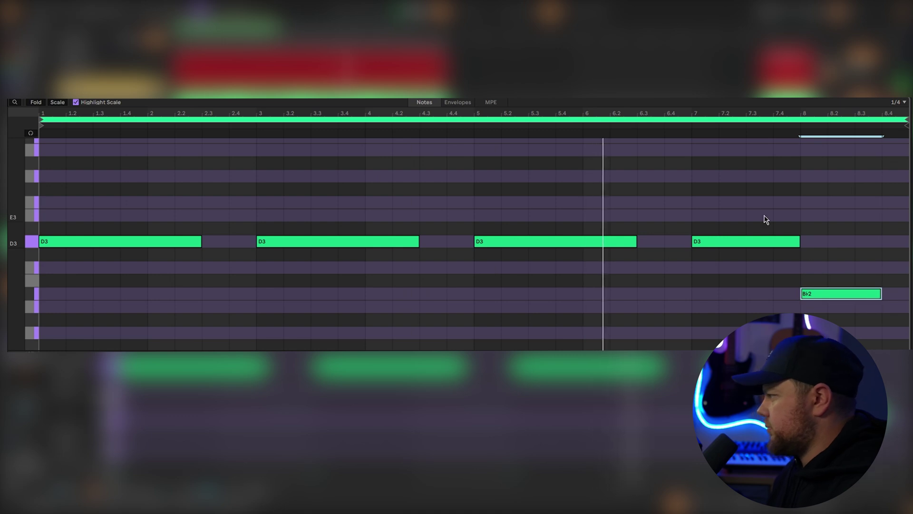
{"action": "left_click_drag", "start_coordinate": [750, 242], "coordinate": [750, 295]}
{"action": "left_click_drag", "start_coordinate": [828, 297], "coordinate": [826, 306]}
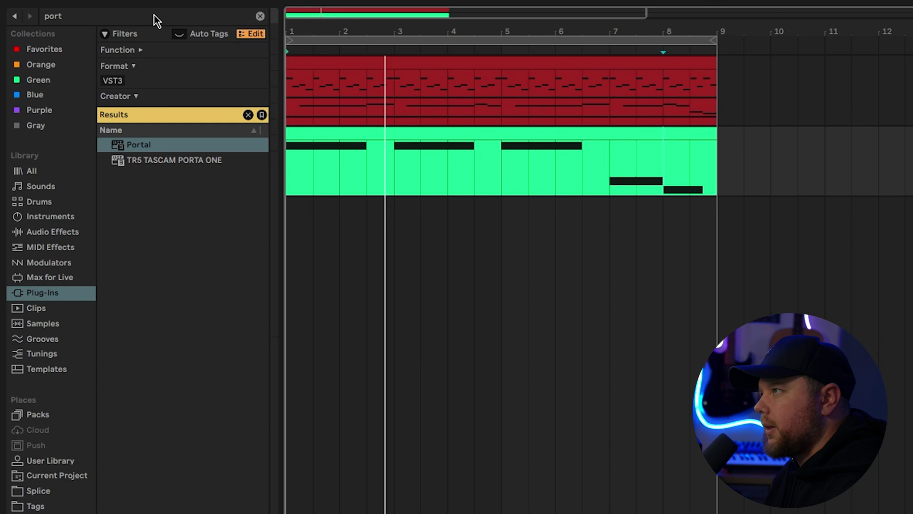
Search the plug-ins for "raum" and add the Raum reverb after Portal in the device chain.
{"action": "left_click", "coordinate": [154, 15]}
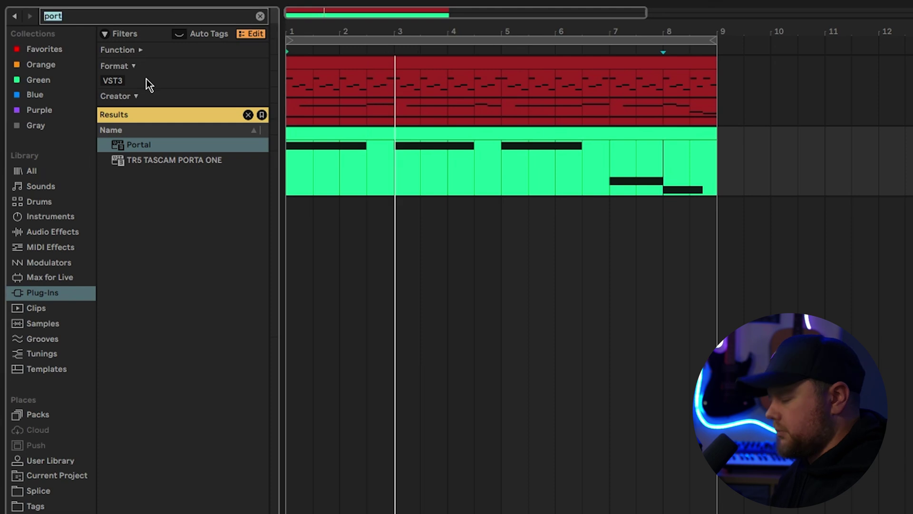
{"action": "type", "text": "raum"}
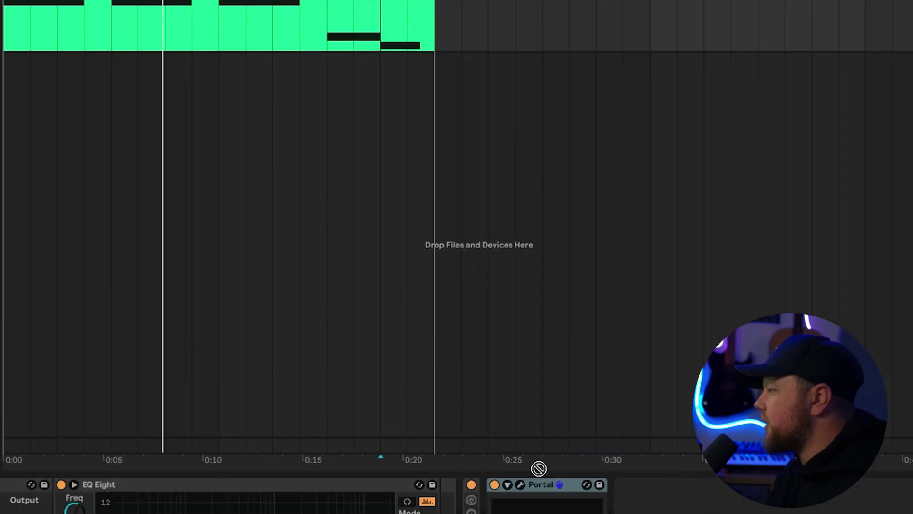
{"action": "left_click_drag", "start_coordinate": [539, 468], "coordinate": [400, 390]}
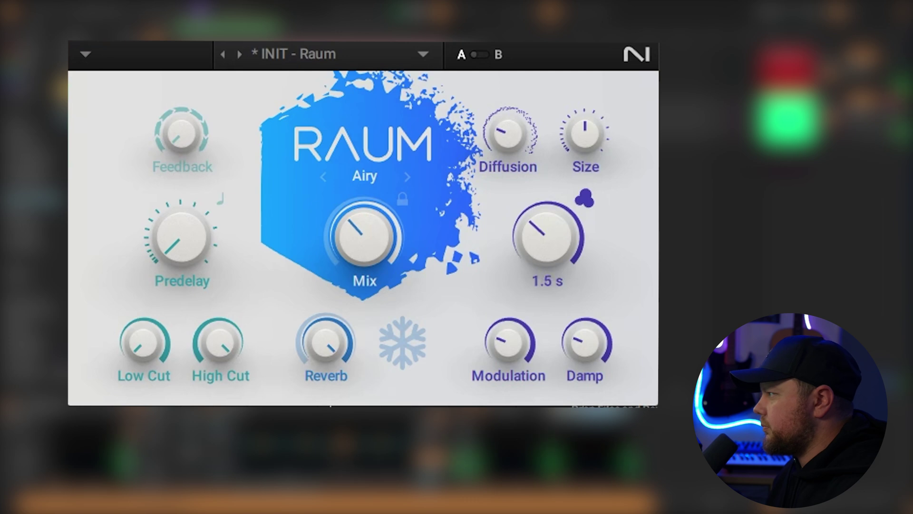
{"action": "mouse_move", "coordinate": [373, 236]}
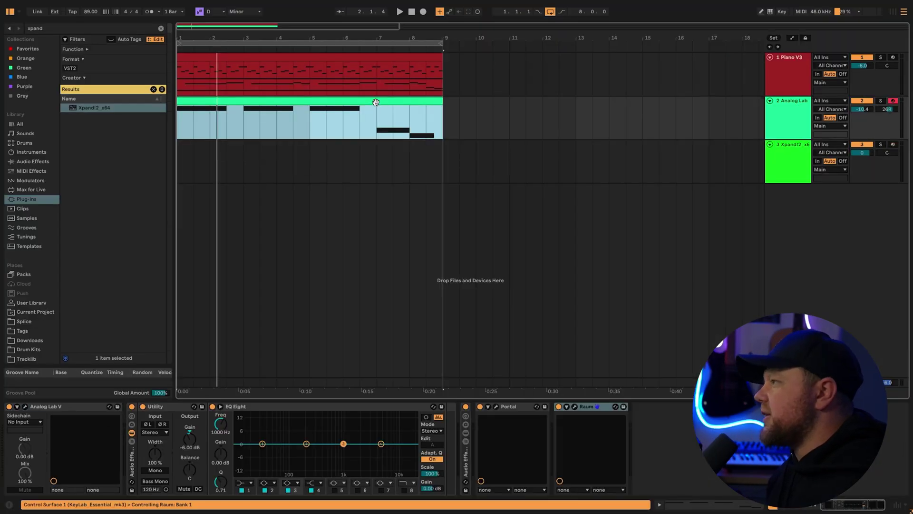
Copy the Analog Lab clip onto the Xpand!2 track and open the copy's notes for editing.
{"action": "left_click_drag", "start_coordinate": [376, 102], "coordinate": [374, 145]}
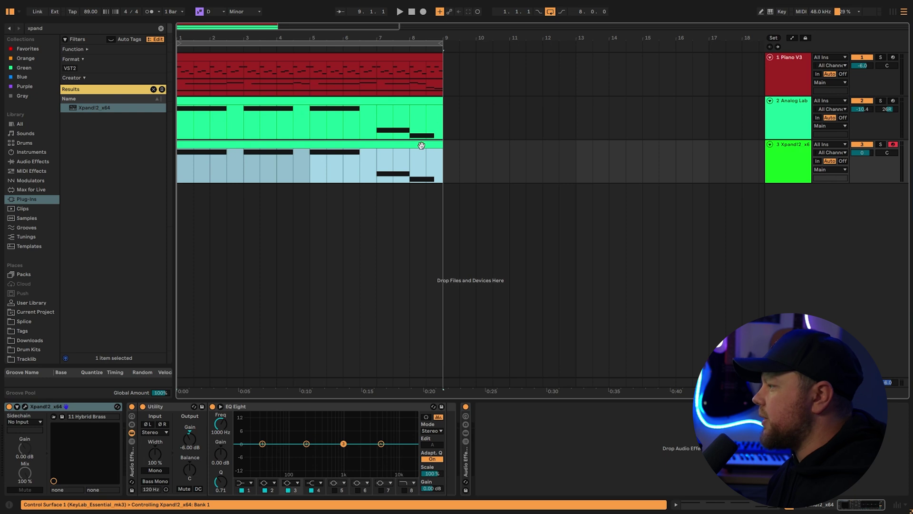
{"action": "double_click", "coordinate": [422, 145]}
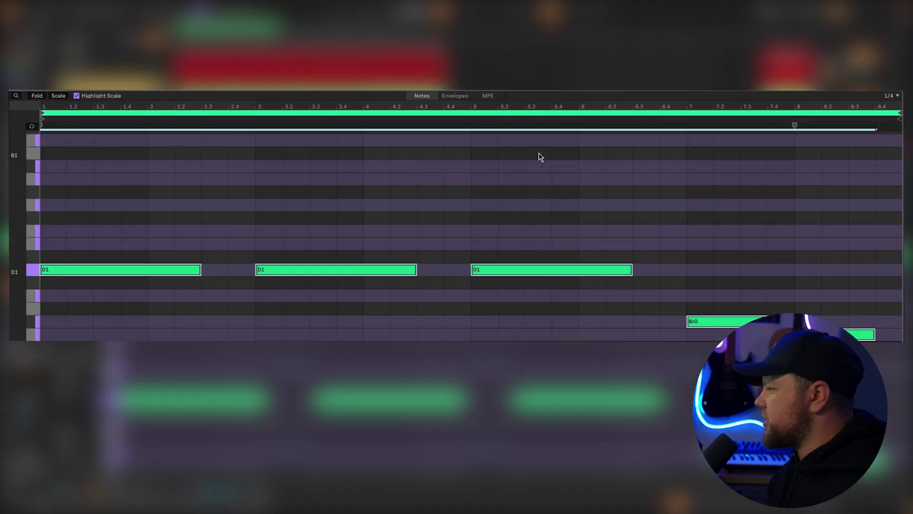
Shorten the three D1 notes at bars 1, 3 and 5 to three beats each.
{"action": "left_click", "coordinate": [205, 273]}
{"action": "left_click_drag", "start_coordinate": [200, 271], "coordinate": [112, 273]}
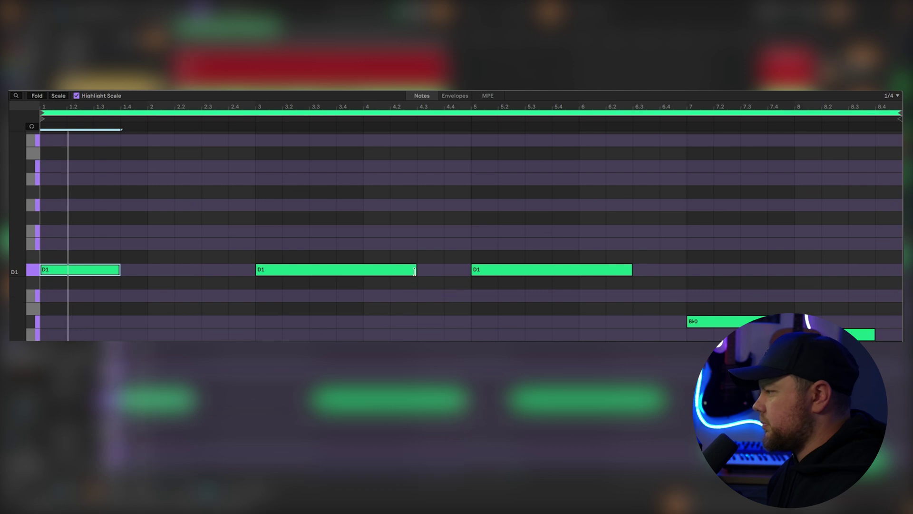
{"action": "left_click_drag", "start_coordinate": [414, 271], "coordinate": [336, 271]}
{"action": "left_click", "coordinate": [633, 269]}
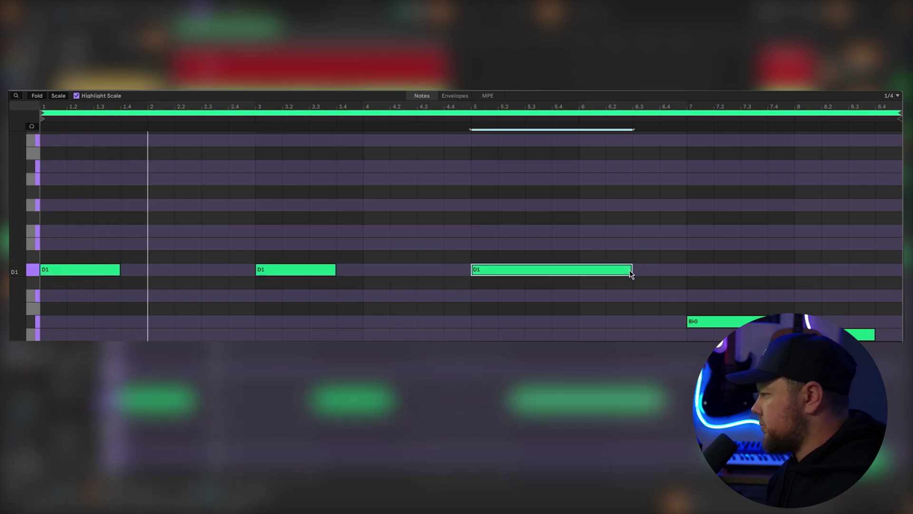
{"action": "left_click_drag", "start_coordinate": [630, 270], "coordinate": [552, 269]}
{"action": "scroll", "coordinate": [771, 223], "scroll_direction": "down", "scroll_amount": 2}
{"action": "left_click", "coordinate": [772, 224]}
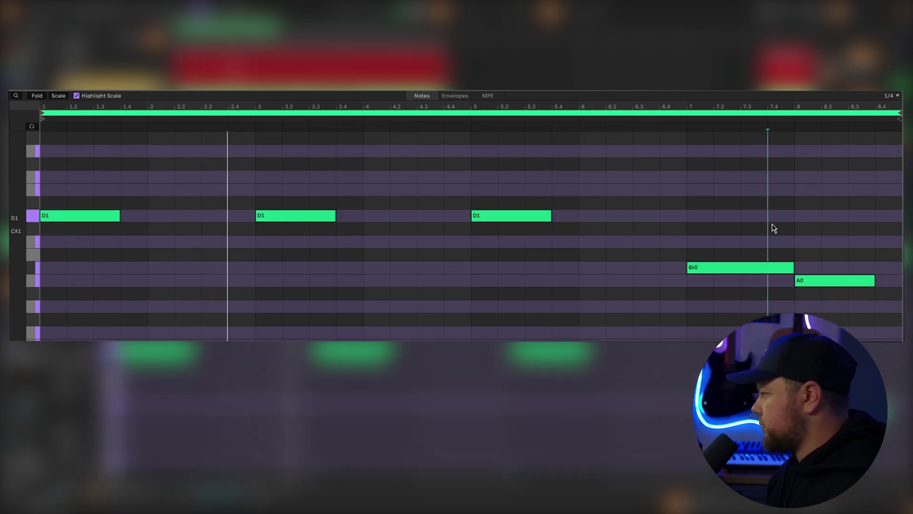
Shorten the B♭0 at bar 7 to three beats and pan the first Xpand!2 track off-center.
{"action": "left_click_drag", "start_coordinate": [792, 261], "coordinate": [767, 262]}
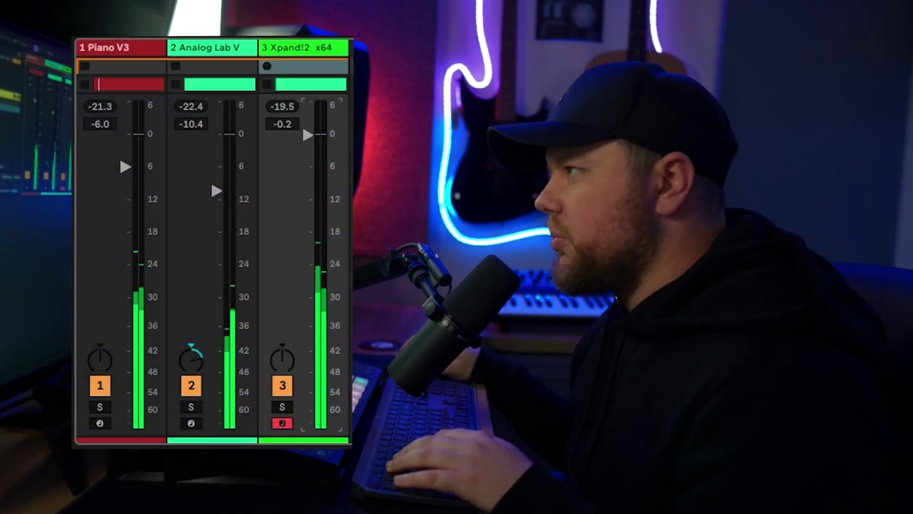
{"action": "left_click_drag", "start_coordinate": [282, 359], "coordinate": [283, 342]}
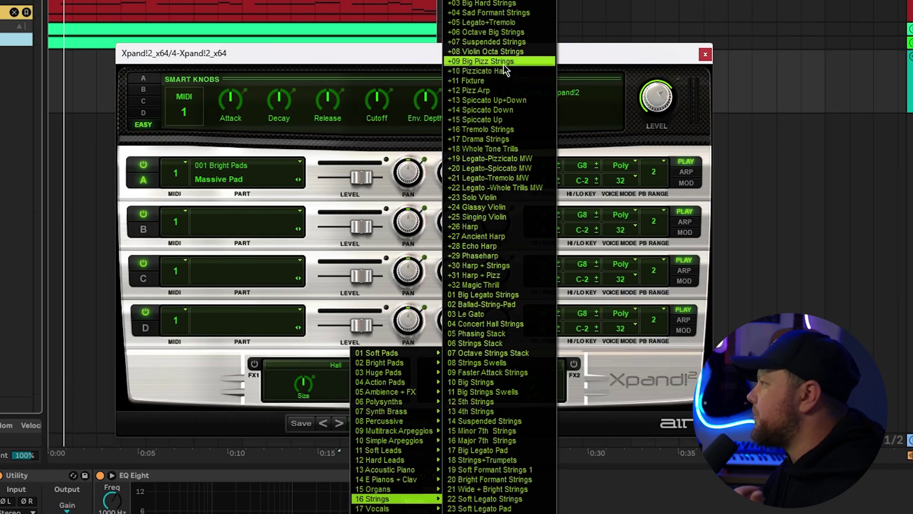
Load the Strings preset +09 Big Pizz Strings in the track 4 Xpand!2 instance.
{"action": "left_click", "coordinate": [511, 63]}
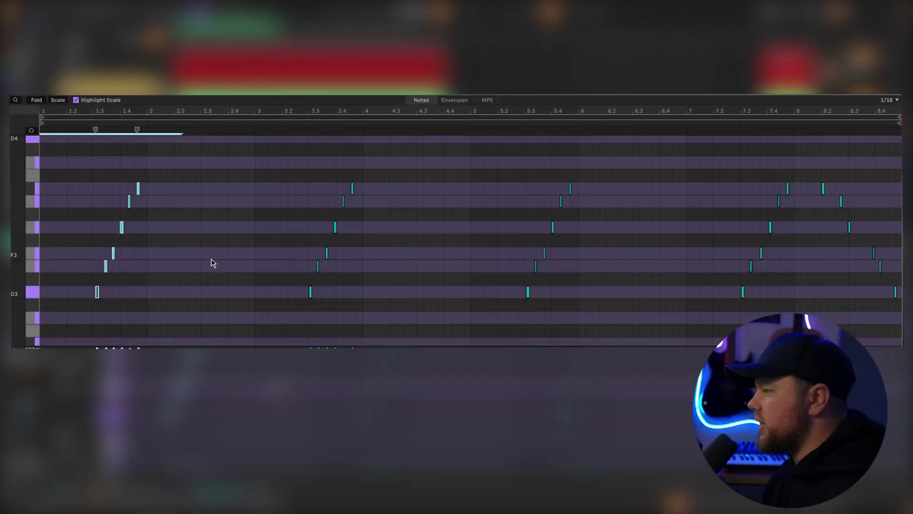
Quantize the rising run in bar 1 to a 1/16 triplet grid and move its E3 one grid step earlier.
{"action": "right_click", "coordinate": [183, 263]}
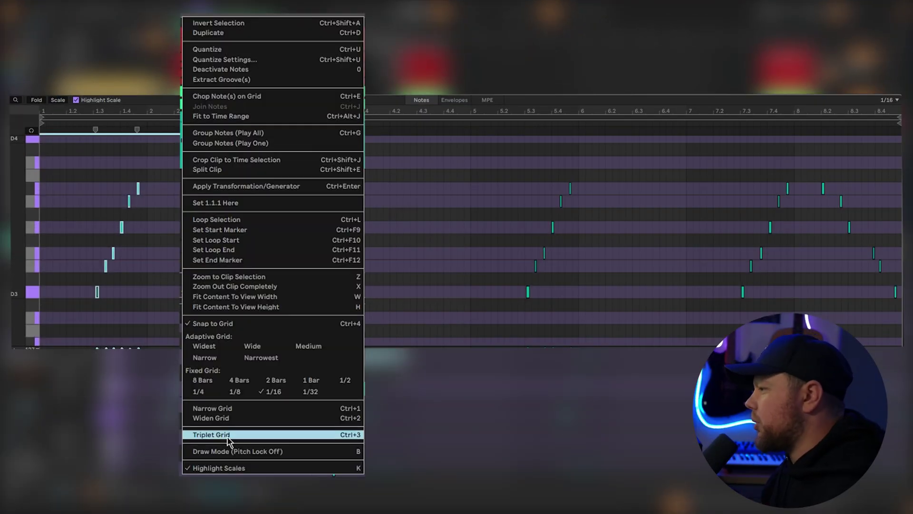
{"action": "left_click", "coordinate": [227, 437]}
{"action": "left_click_drag", "start_coordinate": [174, 120], "coordinate": [174, 157]}
{"action": "key", "text": "space"}
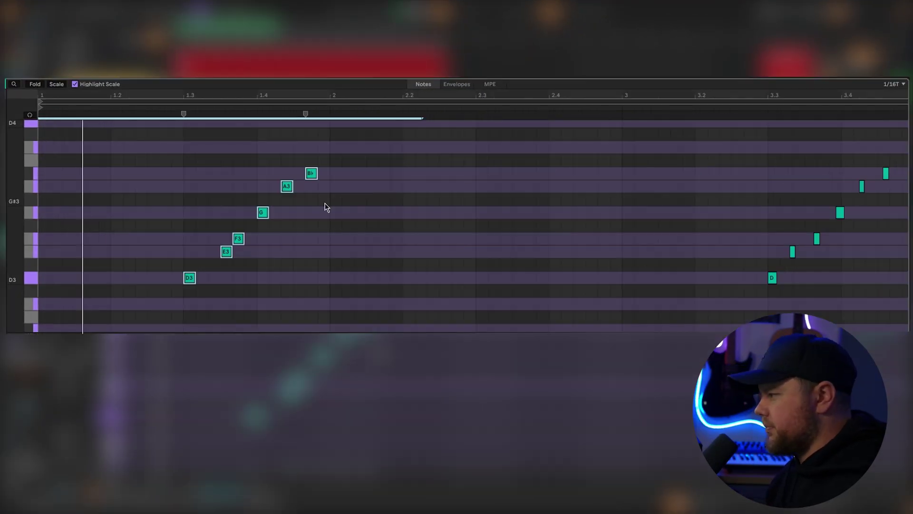
{"action": "left_click_drag", "start_coordinate": [224, 255], "coordinate": [216, 256]}
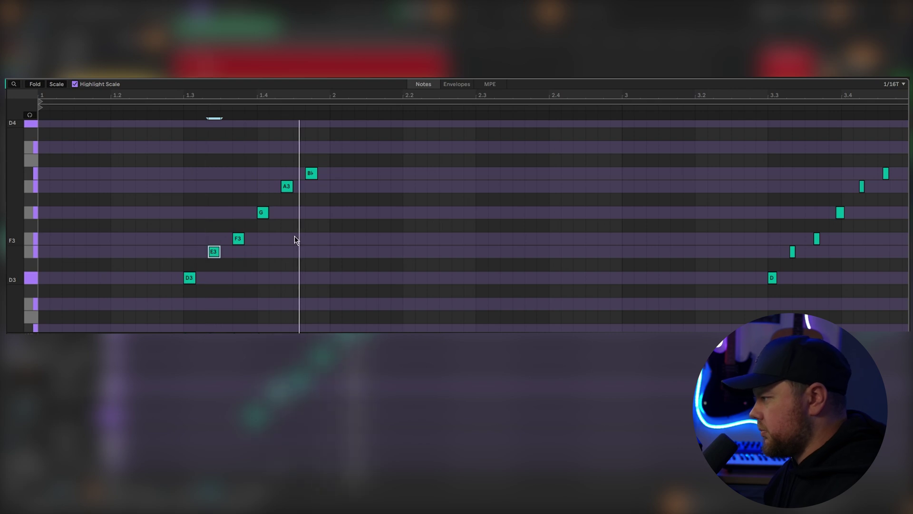
Quantize the following rising run to the 1/16 triplet grid and shift its A3 slightly later.
{"action": "scroll", "coordinate": [372, 165], "scroll_direction": "down", "scroll_amount": 2}
{"action": "left_click_drag", "start_coordinate": [646, 109], "coordinate": [320, 295]}
{"action": "key", "text": "ctrl+u"}
{"action": "left_click", "coordinate": [504, 258]}
{"action": "left_click_drag", "start_coordinate": [500, 190], "coordinate": [509, 192]}
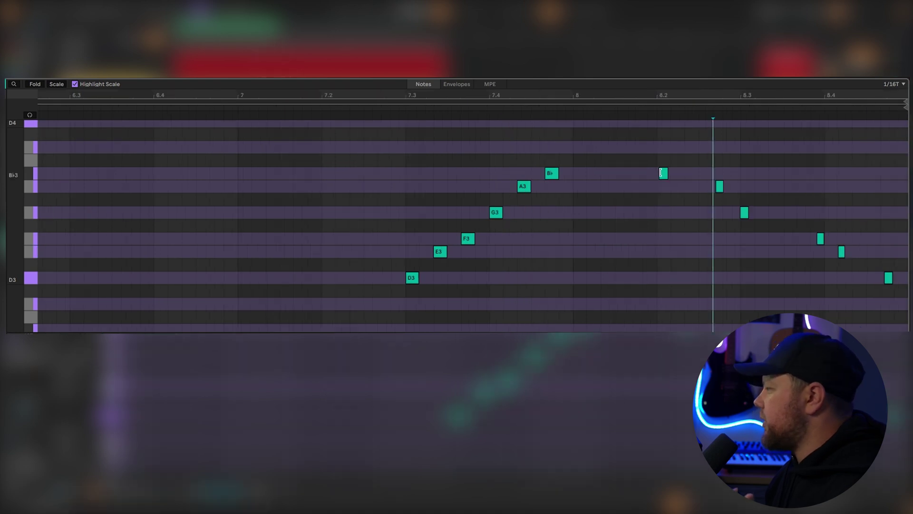
Quantize the descending six-note run in bar 8 to the 1/16 triplet grid and play back the ending.
{"action": "left_click_drag", "start_coordinate": [642, 148], "coordinate": [907, 331]}
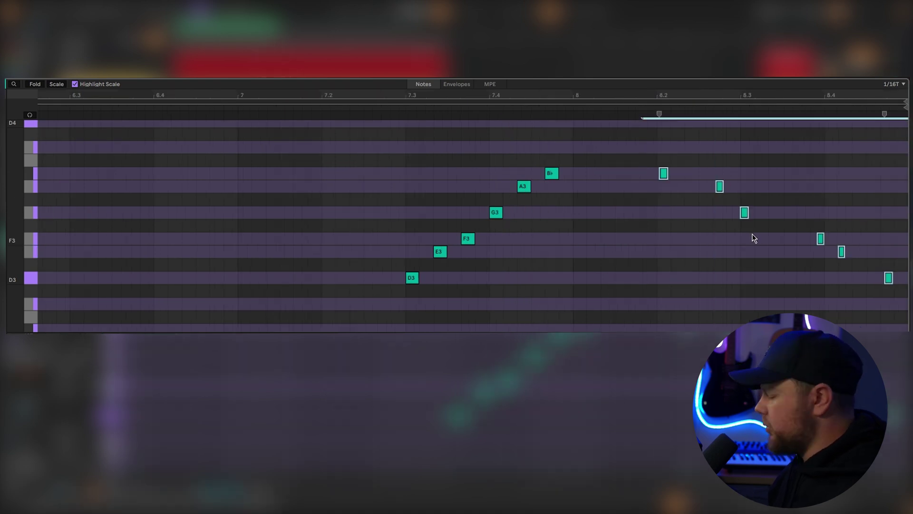
{"action": "key", "text": "ctrl+u"}
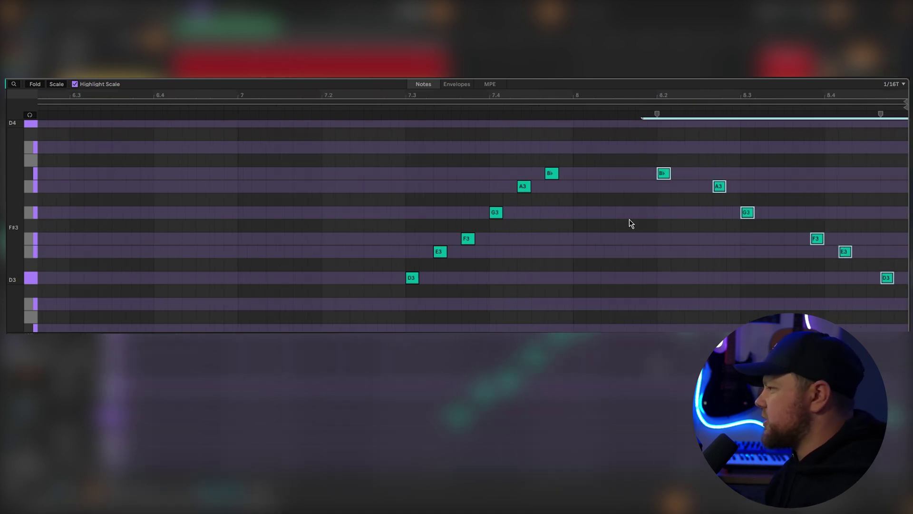
{"action": "left_click", "coordinate": [407, 120]}
{"action": "left_click", "coordinate": [732, 269]}
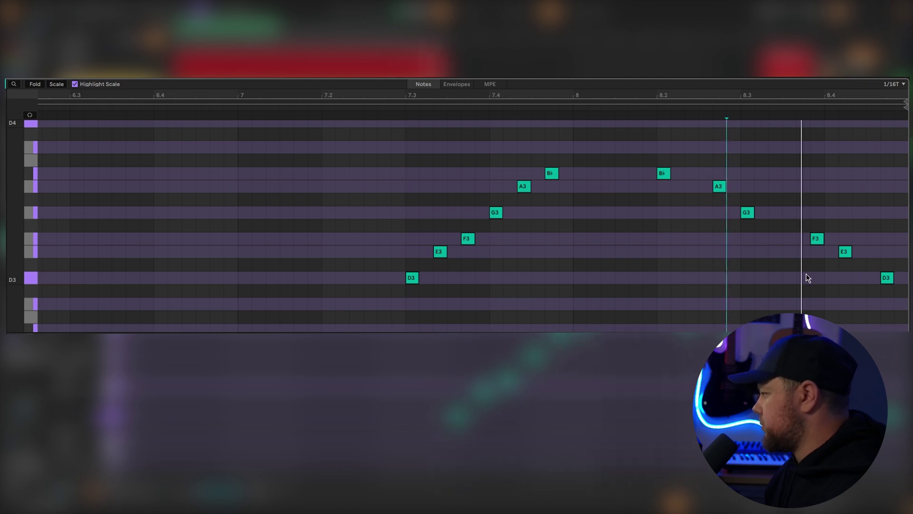
Move the F3, E3 and D3 at the end of bar 8 one triplet grid step earlier each.
{"action": "left_click", "coordinate": [815, 237]}
{"action": "left_click_drag", "start_coordinate": [816, 238], "coordinate": [804, 240]}
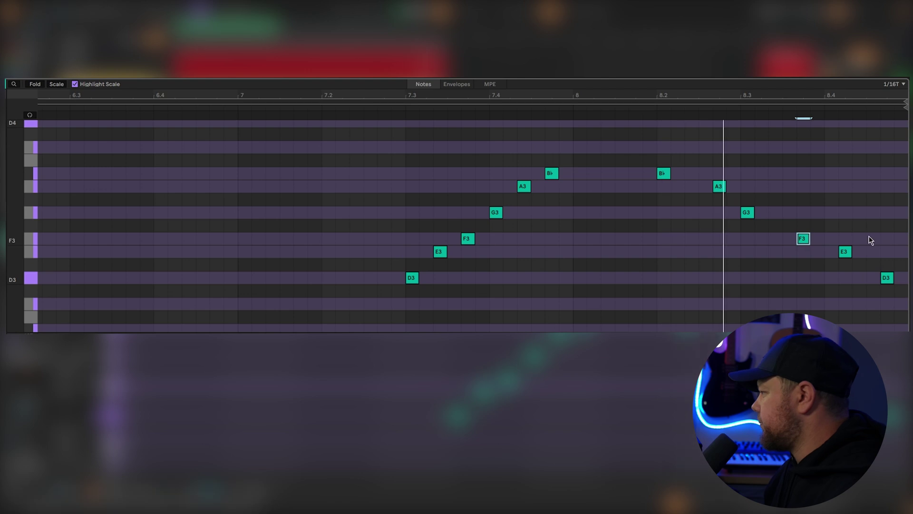
{"action": "left_click_drag", "start_coordinate": [842, 254], "coordinate": [831, 254]}
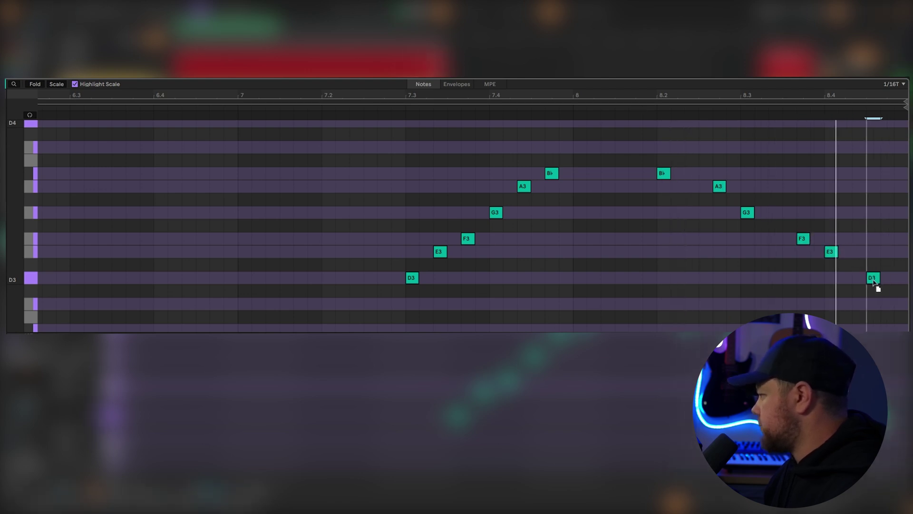
{"action": "key", "text": "minus"}
{"action": "key", "text": "minus"}
{"action": "key", "text": "minus"}
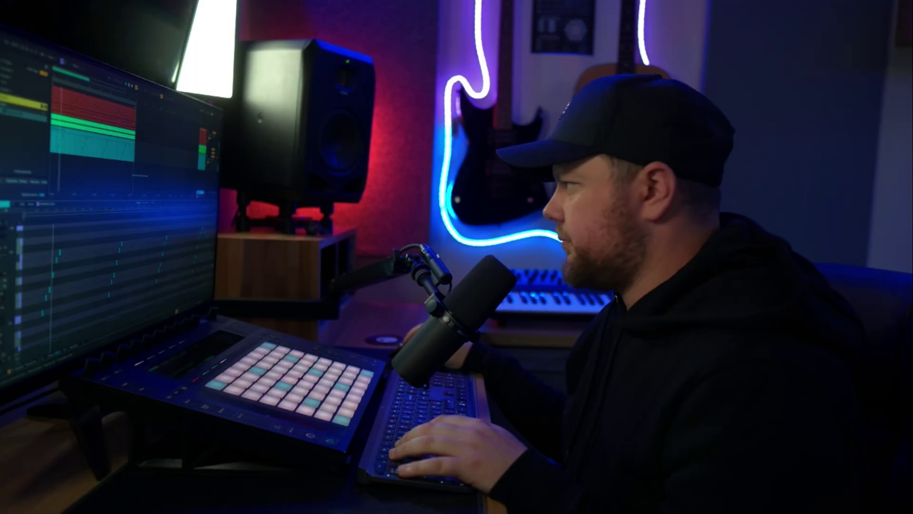
In EQ Eight, make band 1 a low cut with a higher frequency and switch band 4 to a high cut.
{"action": "key", "text": "shift+Tab"}
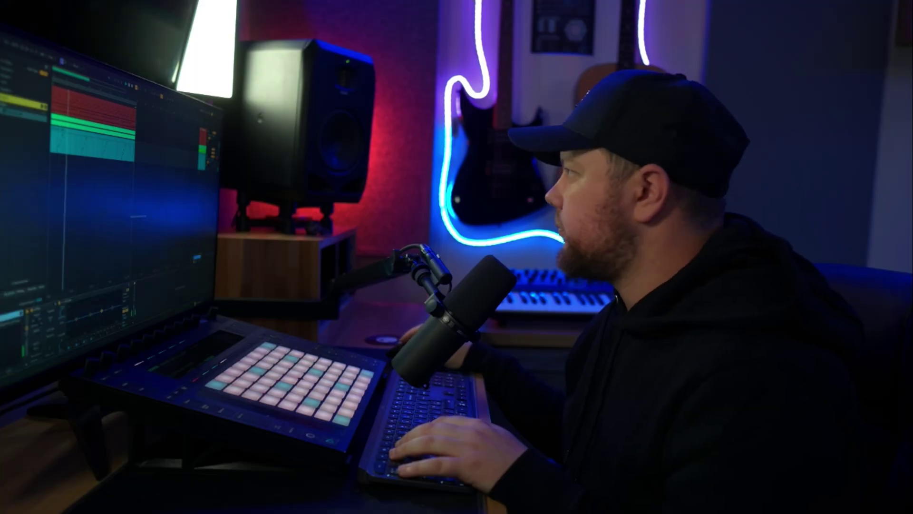
{"action": "key", "text": "Tab"}
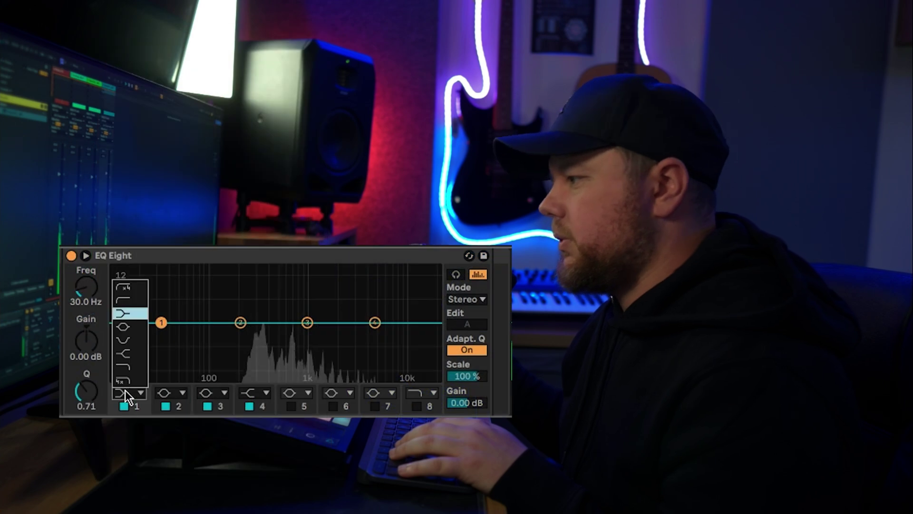
{"action": "left_click", "coordinate": [127, 304]}
{"action": "left_click_drag", "start_coordinate": [78, 292], "coordinate": [95, 300]}
{"action": "left_click", "coordinate": [265, 392]}
{"action": "left_click", "coordinate": [262, 380]}
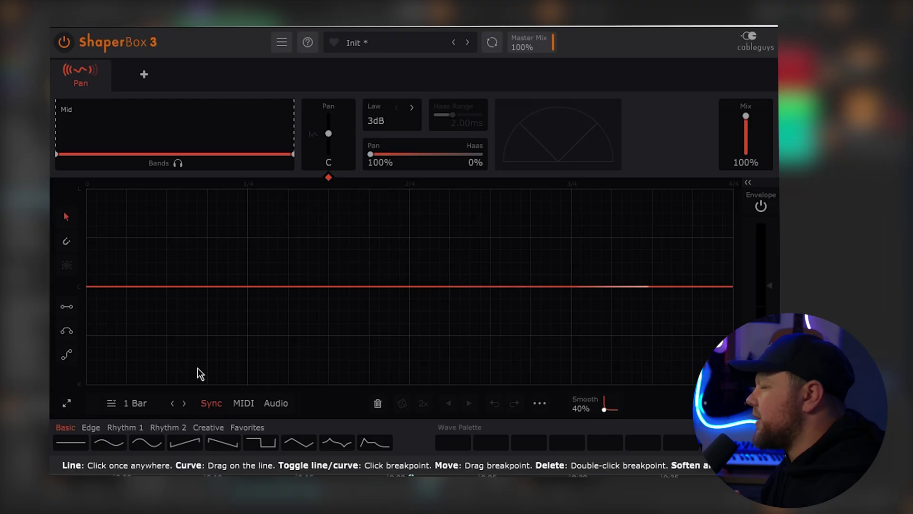
Apply the sine pan wave in ShaperBox 3 at a 1/4 rate and set the mix to 40%.
{"action": "left_click", "coordinate": [107, 445]}
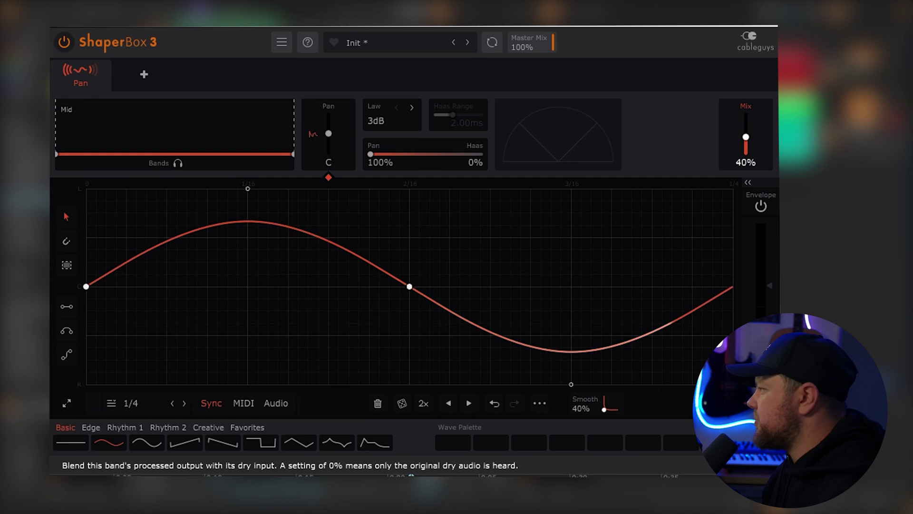
{"action": "left_click_drag", "start_coordinate": [745, 137], "coordinate": [746, 137]}
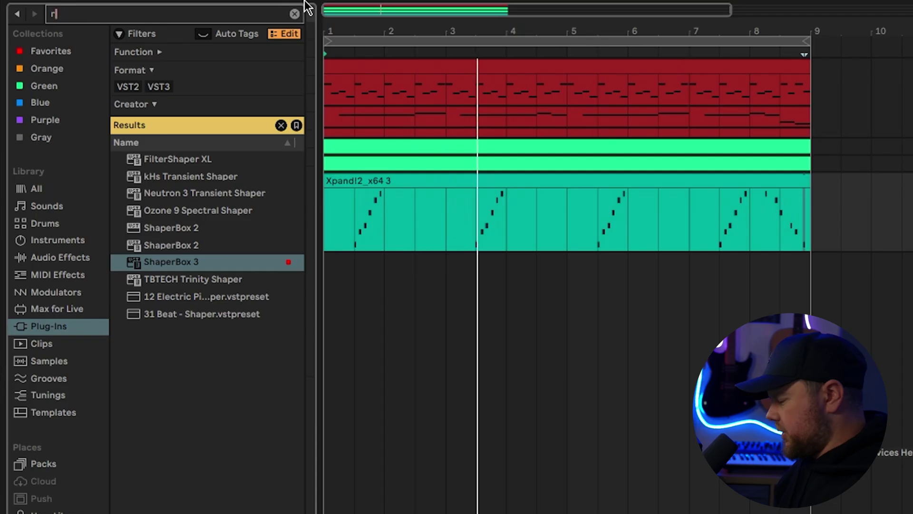
Search the plug-ins for "replika" and add the Replika delay with dotted timing.
{"action": "type", "text": "epli"}
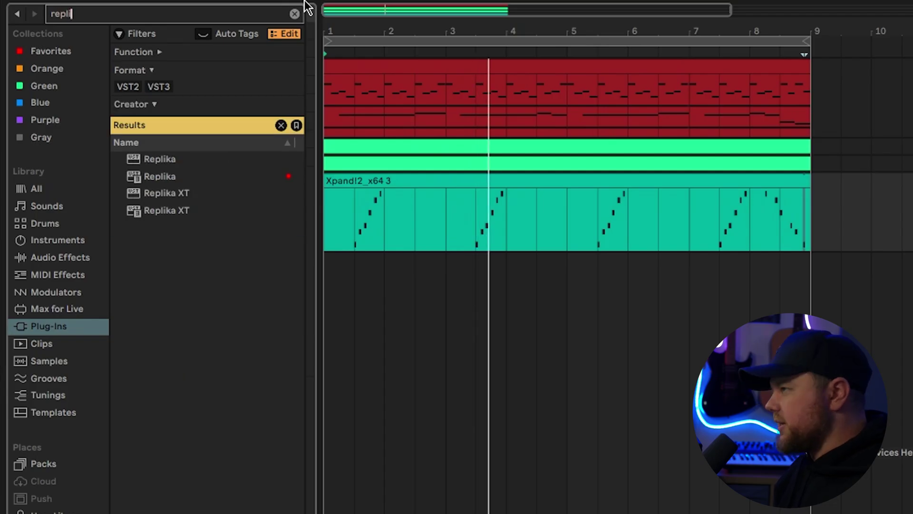
{"action": "type", "text": "ka"}
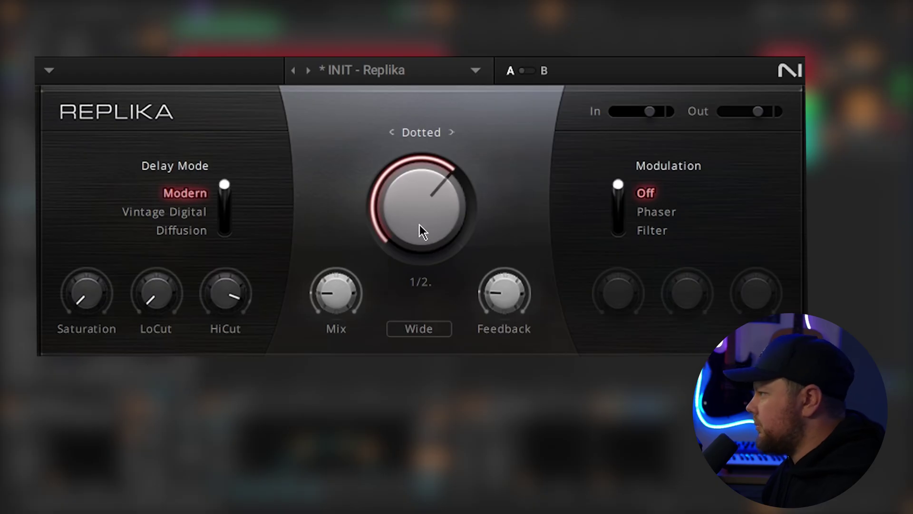
{"action": "mouse_move", "coordinate": [356, 293]}
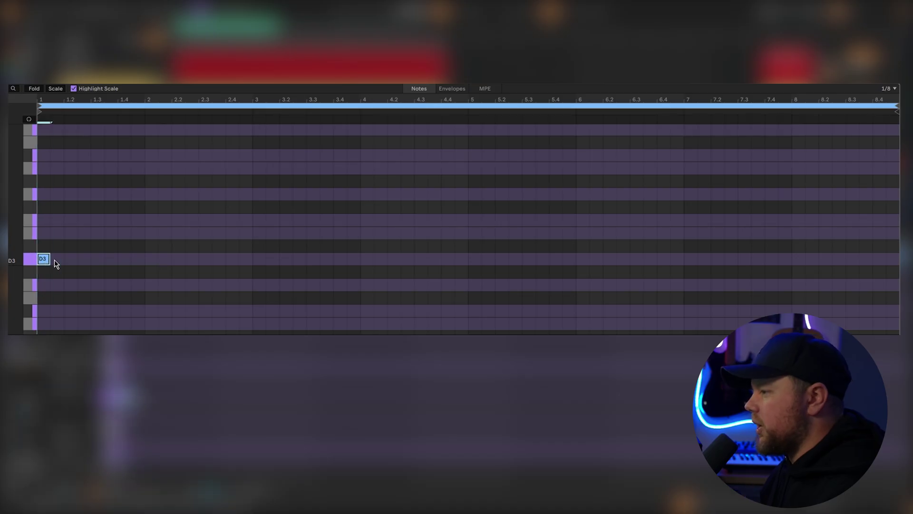
Extend the D3 at bar 1 to one bar and duplicate the first four bars so it repeats at bar 5.
{"action": "left_click_drag", "start_coordinate": [50, 259], "coordinate": [139, 261]}
{"action": "key", "text": "space"}
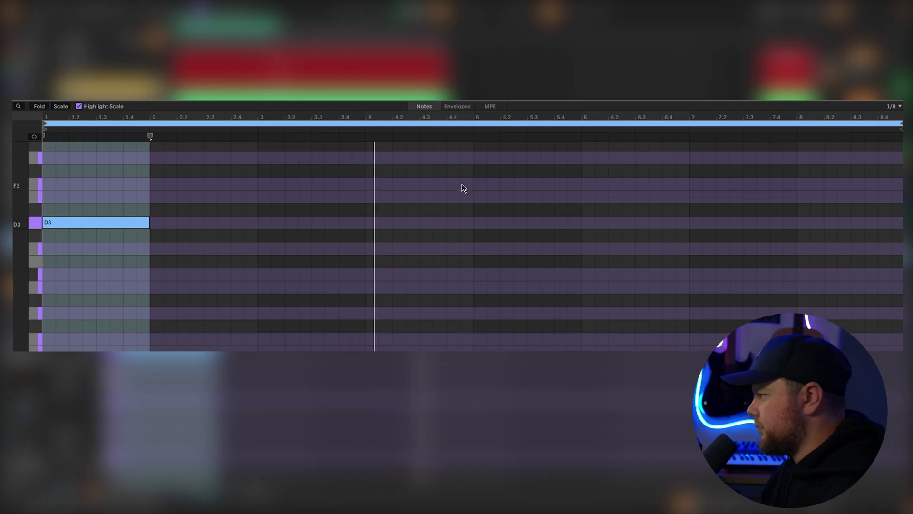
{"action": "left_click_drag", "start_coordinate": [468, 180], "coordinate": [42, 312]}
{"action": "key", "text": "super+d"}
Browse the Choirs presets in Heat Up 3.
{"action": "scroll", "coordinate": [605, 286], "scroll_direction": "up", "scroll_amount": 3}
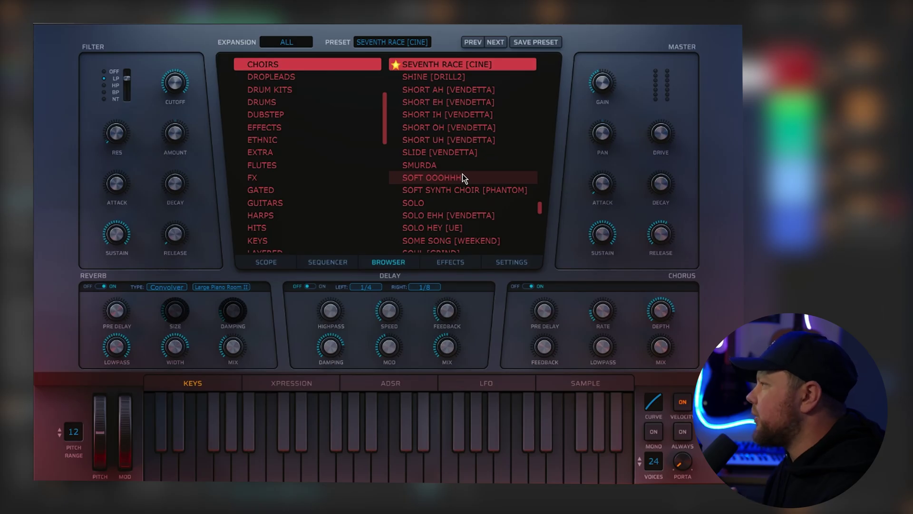
{"action": "scroll", "coordinate": [463, 174], "scroll_direction": "up", "scroll_amount": 2}
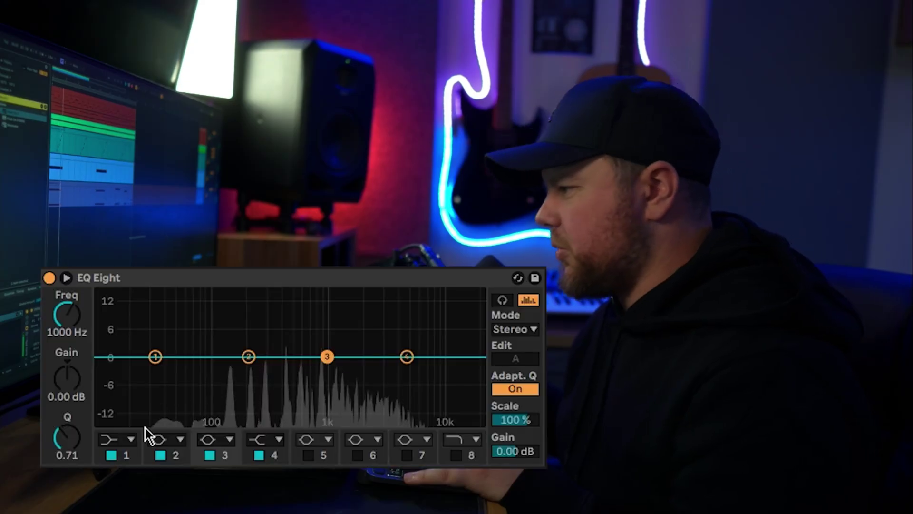
In EQ Eight, set band 1 to a low cut just above 100 Hz and boost high-shelf band 4 by 5.33 dB at 9.38 kHz.
{"action": "left_click", "coordinate": [130, 438]}
{"action": "left_click", "coordinate": [104, 327]}
{"action": "left_click_drag", "start_coordinate": [155, 372], "coordinate": [223, 371]}
{"action": "left_click_drag", "start_coordinate": [406, 356], "coordinate": [426, 329]}
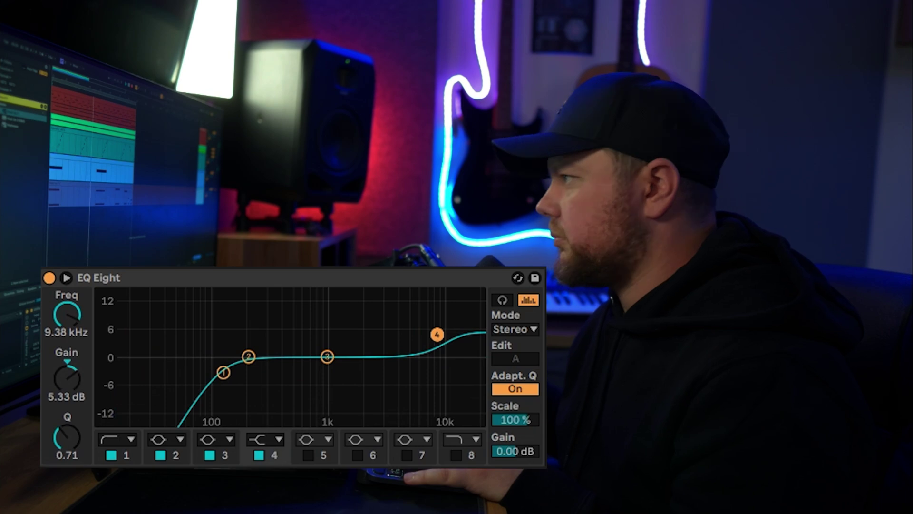
{"action": "key", "text": "space"}
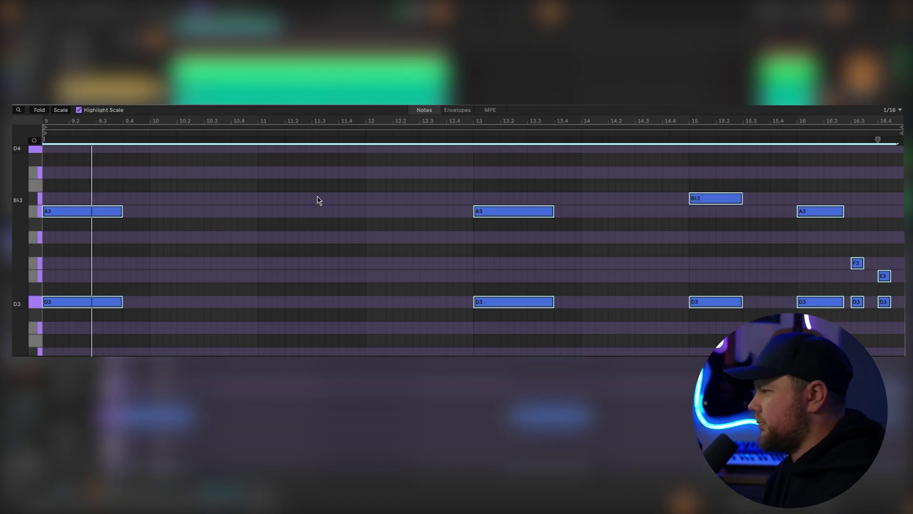
Shorten the A3 and D3 pairs at bars 9 and 13 to two and a half beats.
{"action": "left_click_drag", "start_coordinate": [127, 194], "coordinate": [109, 303]}
{"action": "left_click_drag", "start_coordinate": [617, 183], "coordinate": [473, 331]}
{"action": "left_click_drag", "start_coordinate": [552, 305], "coordinate": [540, 306]}
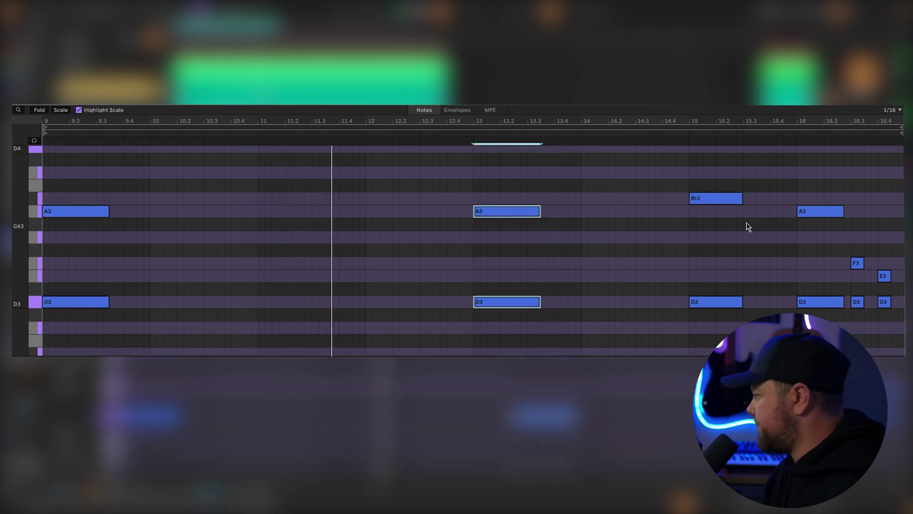
{"action": "left_click", "coordinate": [817, 230]}
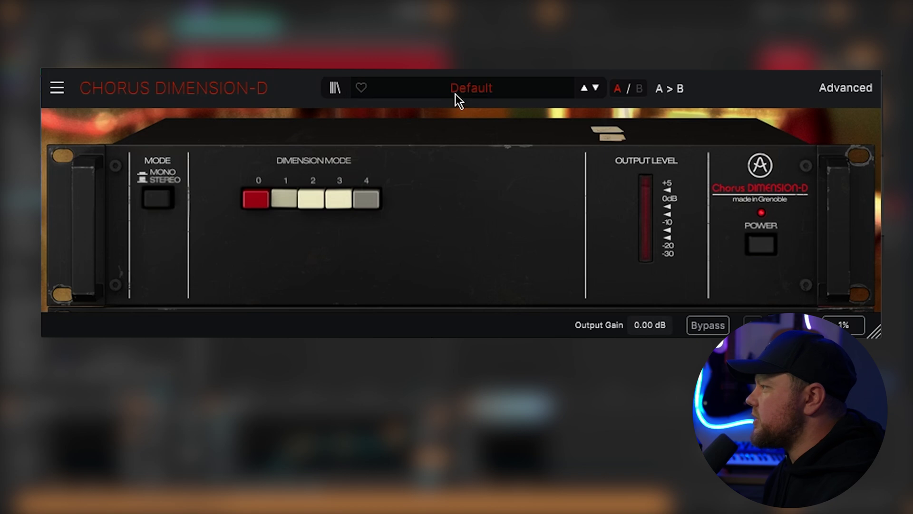
Load the Dirty And Wiiide preset in Chorus Dimension-D and open its advanced settings.
{"action": "left_click", "coordinate": [465, 90]}
{"action": "mouse_move", "coordinate": [451, 113]}
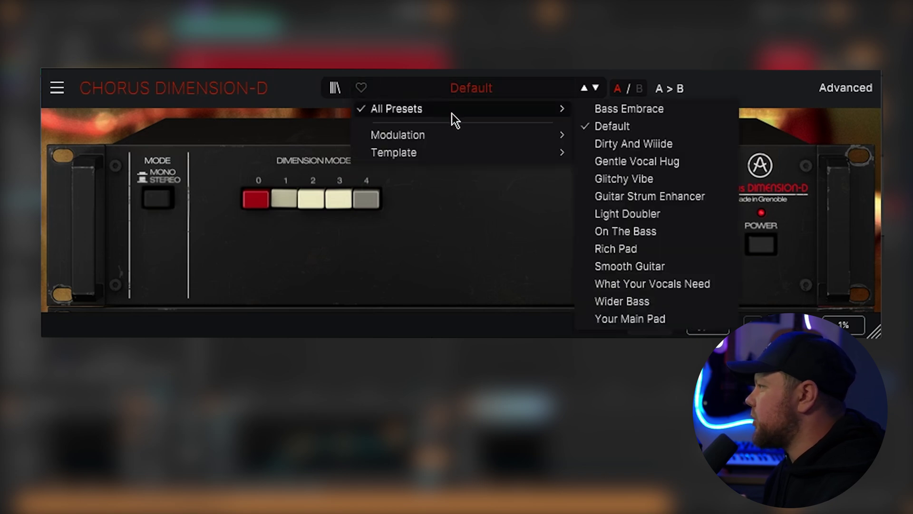
{"action": "left_click", "coordinate": [617, 147]}
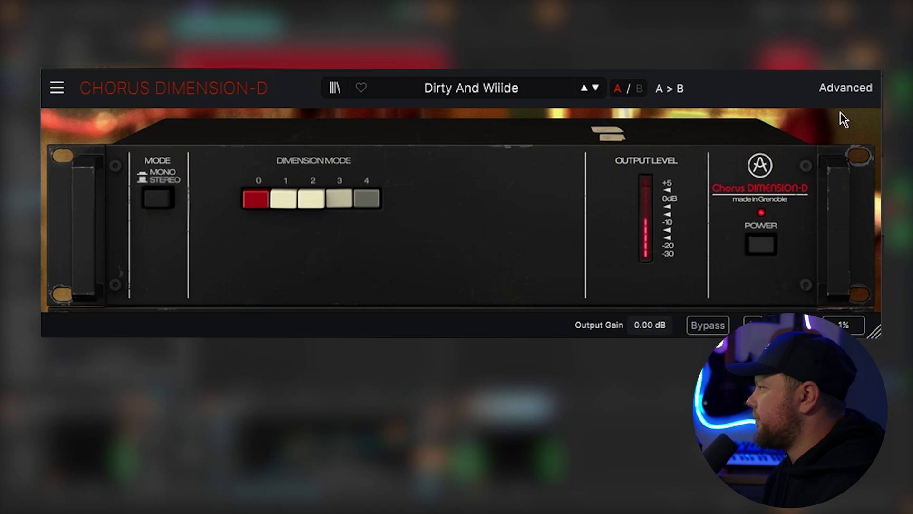
{"action": "left_click", "coordinate": [851, 90]}
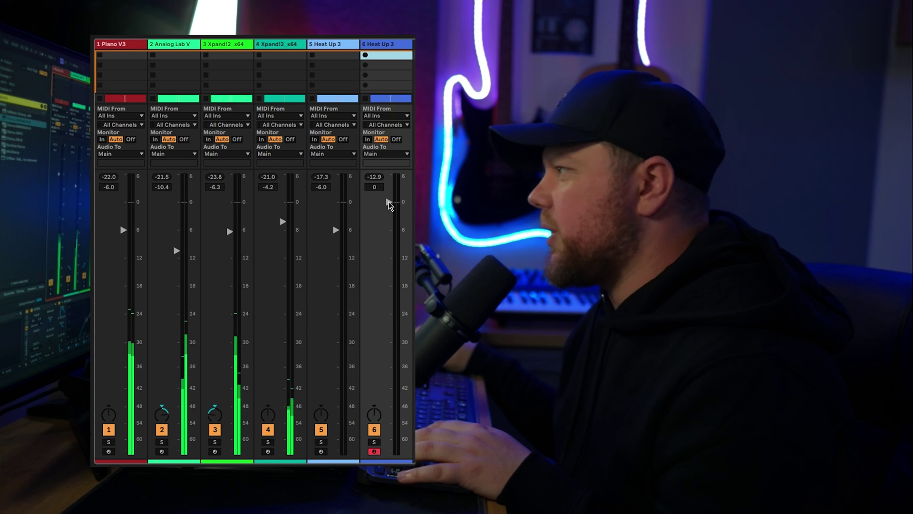
Lower the volume of track 6, Heat Up 3, to -2.5 dB and return to the arrangement.
{"action": "left_click_drag", "start_coordinate": [389, 201], "coordinate": [389, 213]}
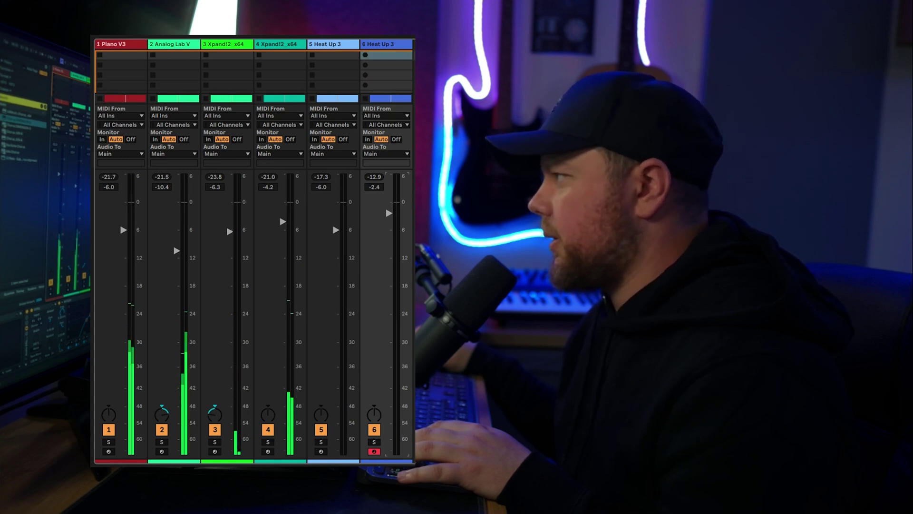
{"action": "key", "text": "Tab"}
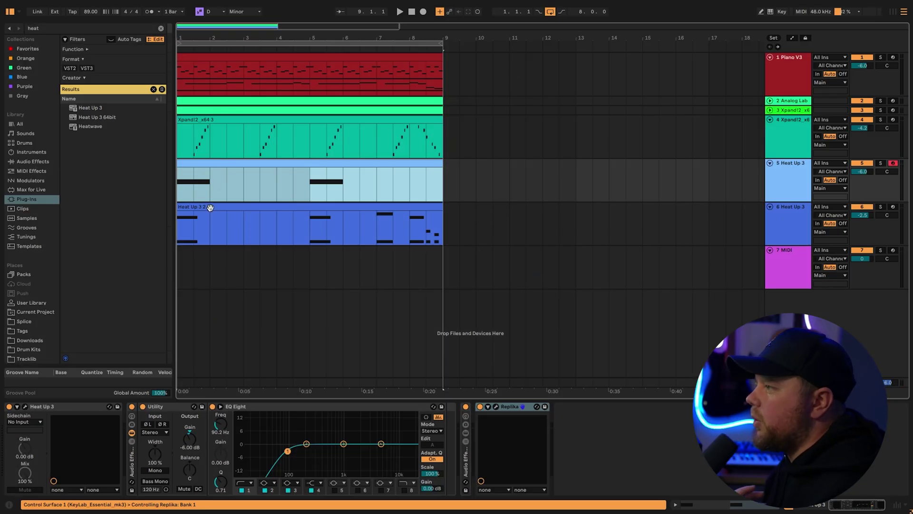
Select the NINJAZ TUBULAR [HHL] bell preset in Heat Up 3 for track 7.
{"action": "left_click", "coordinate": [210, 207]}
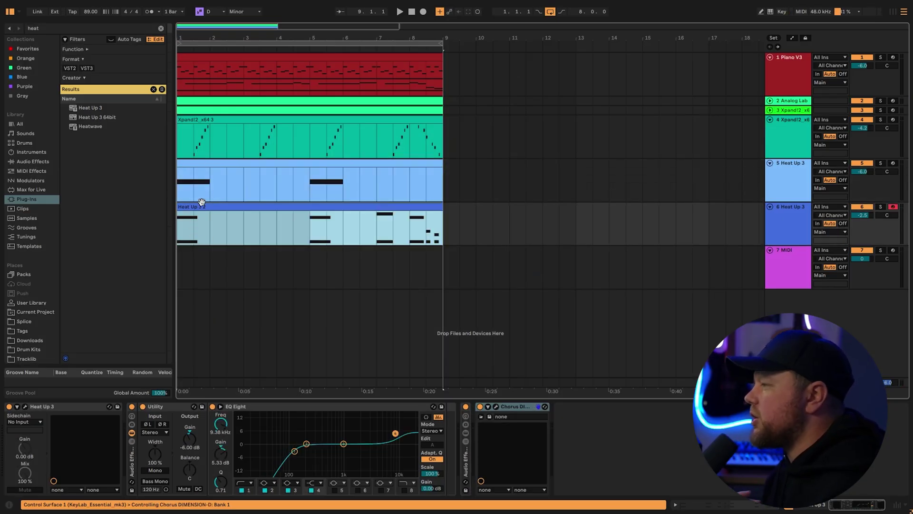
{"action": "left_click", "coordinate": [241, 273]}
{"action": "left_click_drag", "start_coordinate": [244, 190], "coordinate": [261, 186]}
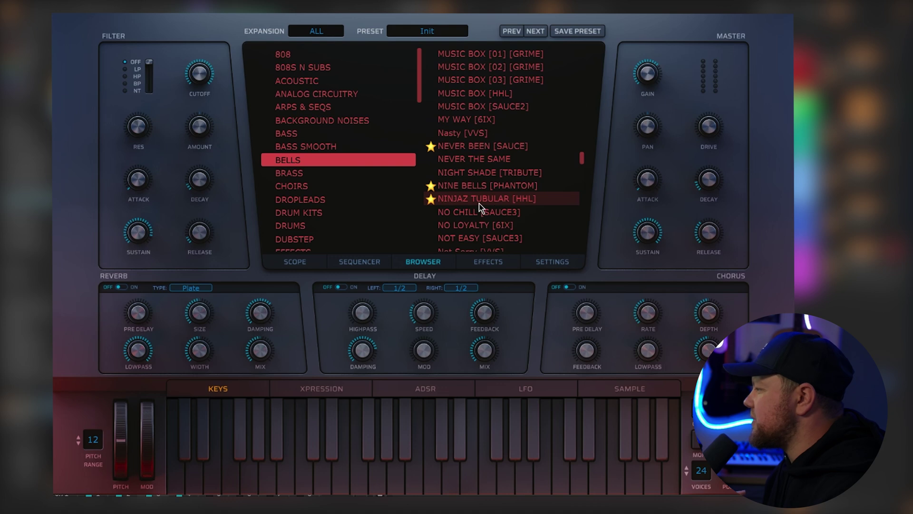
{"action": "left_click", "coordinate": [478, 203]}
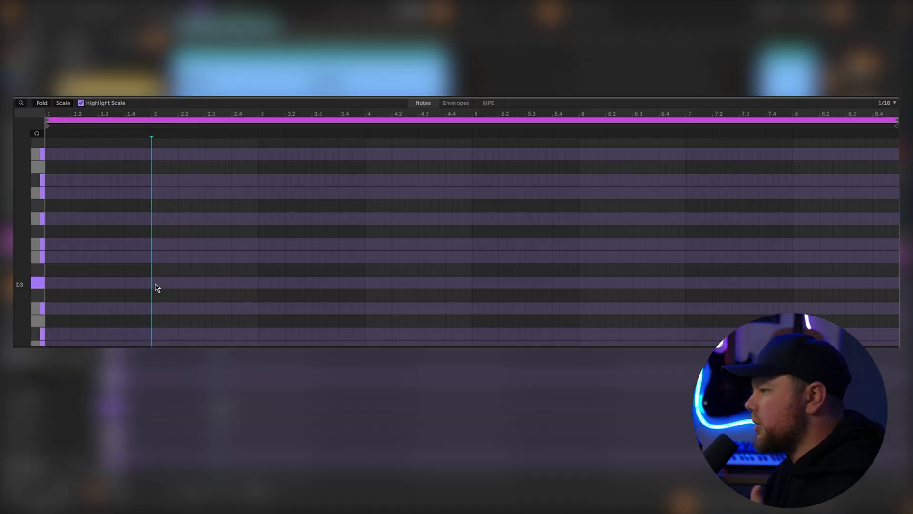
Add a two-beat D3 bell note at bar 2 and duplicate the three-bar phrase so it repeats at bar 5.
{"action": "double_click", "coordinate": [155, 283]}
{"action": "left_click_drag", "start_coordinate": [156, 284], "coordinate": [190, 283]}
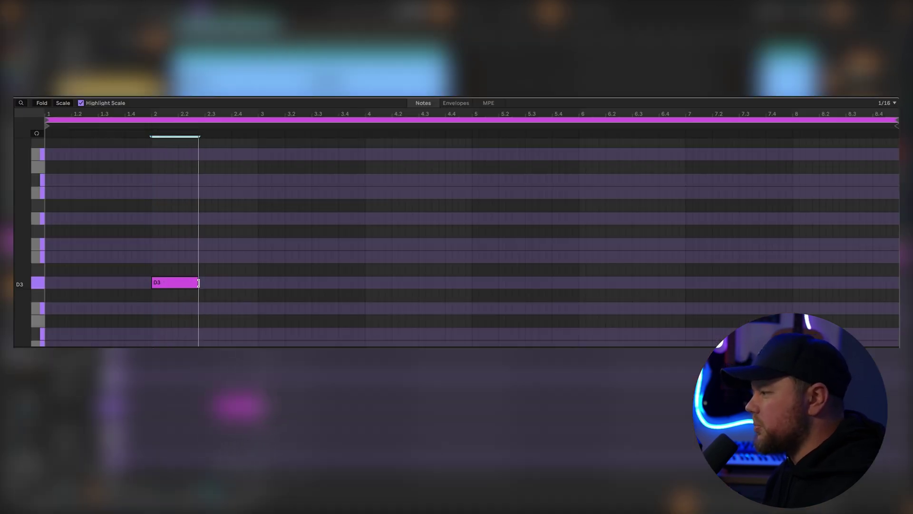
{"action": "key", "text": "space"}
{"action": "left_click_drag", "start_coordinate": [366, 205], "coordinate": [46, 324]}
{"action": "key", "text": "ctrl+d"}
Add a one-beat D3 bell note at 7.4.
{"action": "left_click", "coordinate": [700, 271]}
{"action": "mouse_move", "coordinate": [699, 172]}
{"action": "left_mouse_down"}
{"action": "mouse_move", "coordinate": [792, 267]}
{"action": "mouse_move", "coordinate": [886, 296]}
{"action": "left_mouse_up"}
{"action": "left_click", "coordinate": [778, 281]}
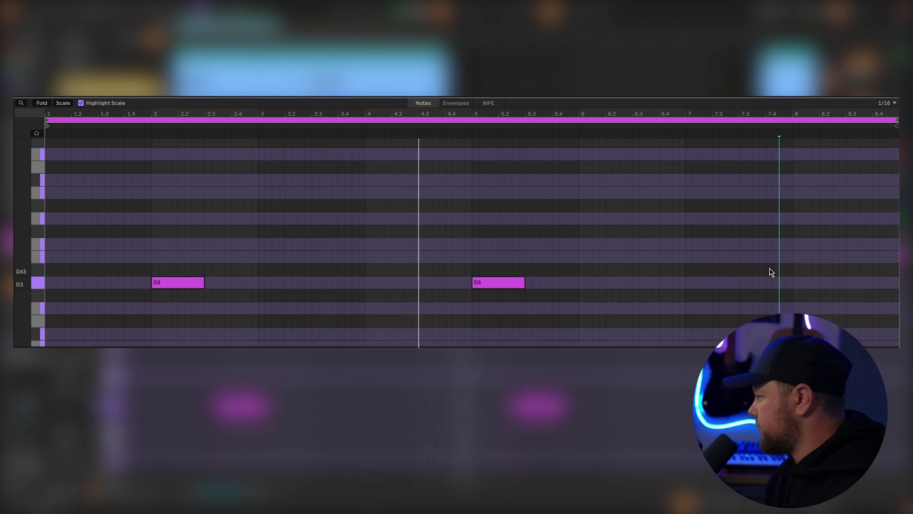
{"action": "double_click", "coordinate": [767, 282]}
{"action": "mouse_move", "coordinate": [773, 282]}
{"action": "left_mouse_down"}
{"action": "mouse_move", "coordinate": [792, 283]}
{"action": "mouse_move", "coordinate": [753, 284]}
{"action": "mouse_move", "coordinate": [780, 283]}
{"action": "left_mouse_up"}
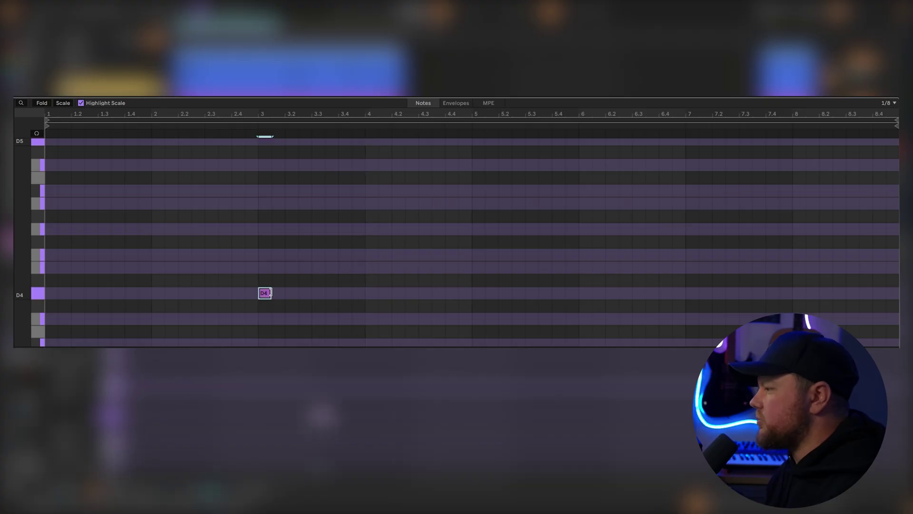
Write the Nexus melody with D4 at bar 3, B♭4 at 7 and 7.4, A4 at 8, F4 at 8.3 and E4 at 8.4.
{"action": "left_click_drag", "start_coordinate": [270, 292], "coordinate": [847, 210]}
{"action": "double_click", "coordinate": [799, 190]}
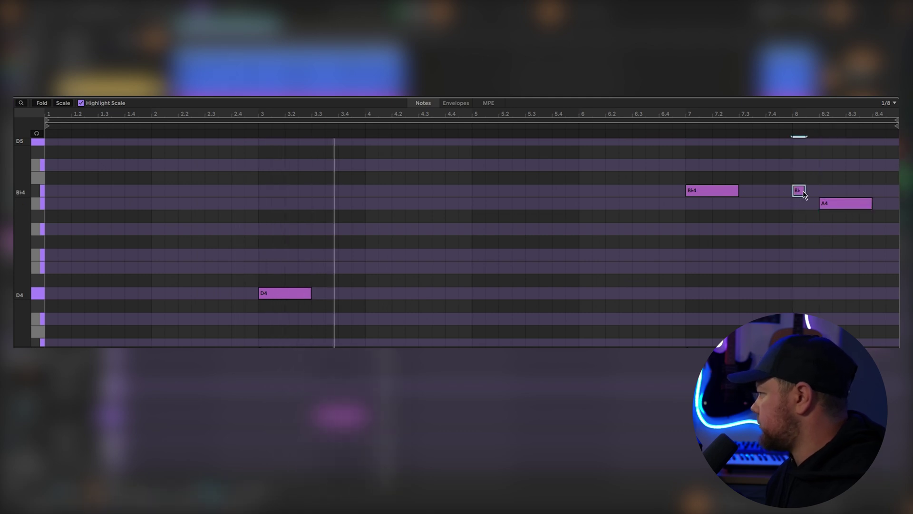
{"action": "left_click_drag", "start_coordinate": [803, 190], "coordinate": [781, 191]}
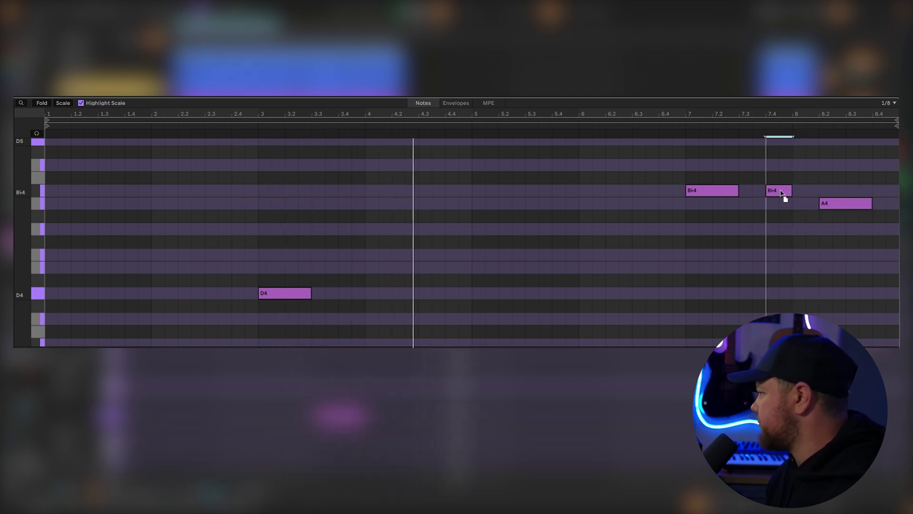
{"action": "left_click_drag", "start_coordinate": [839, 206], "coordinate": [819, 210]}
{"action": "double_click", "coordinate": [852, 254]}
{"action": "double_click", "coordinate": [879, 267]}
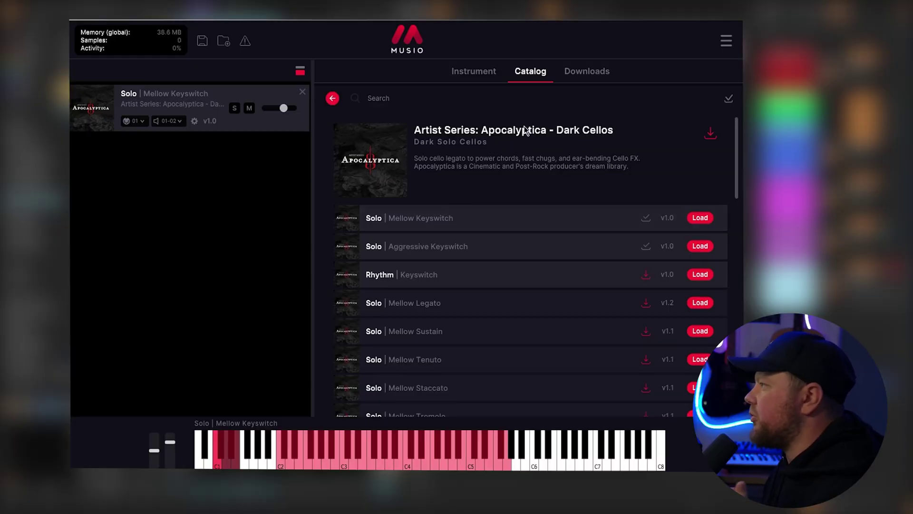
Open the instrument page of the Solo Mellow Keyswitch cello in Musio.
{"action": "left_click", "coordinate": [476, 72]}
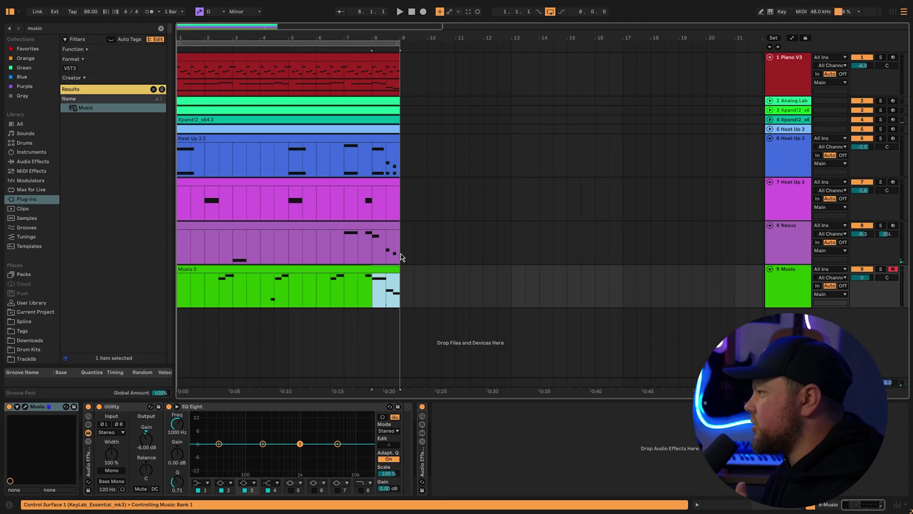
In the Musio clip, trim B♭3 at 10.4 to one beat and extend the A3 notes at 10.3, 12.3 and 14.3 by a sixteenth.
{"action": "left_click", "coordinate": [375, 253]}
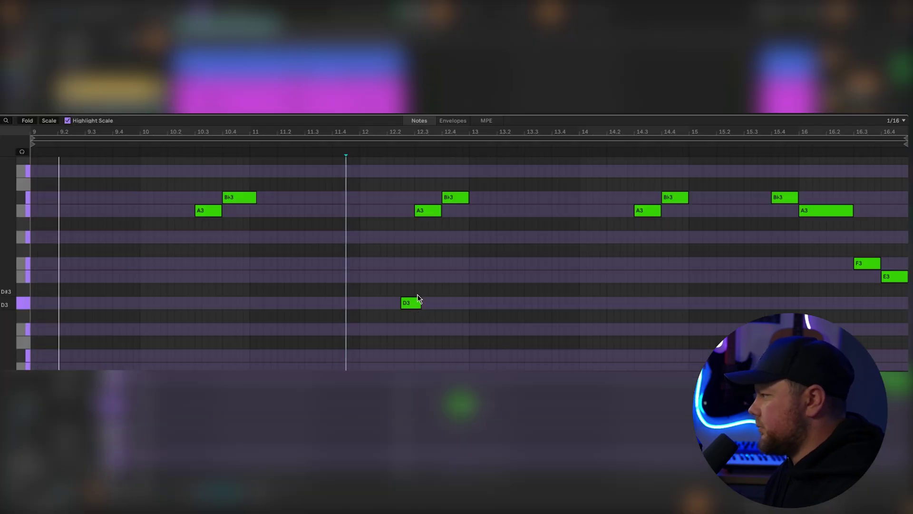
{"action": "left_click_drag", "start_coordinate": [255, 198], "coordinate": [249, 198]}
{"action": "left_click", "coordinate": [227, 212]}
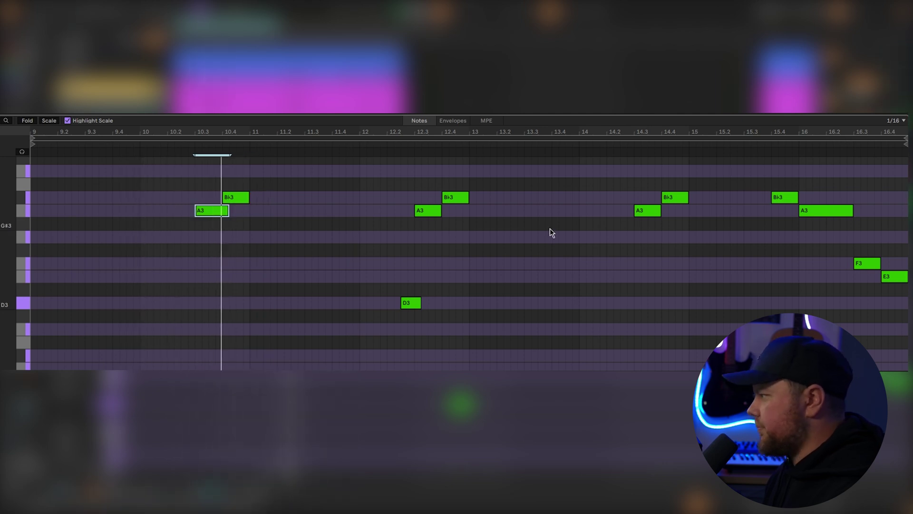
{"action": "left_click_drag", "start_coordinate": [441, 211], "coordinate": [448, 211]}
{"action": "left_click_drag", "start_coordinate": [660, 214], "coordinate": [667, 214]}
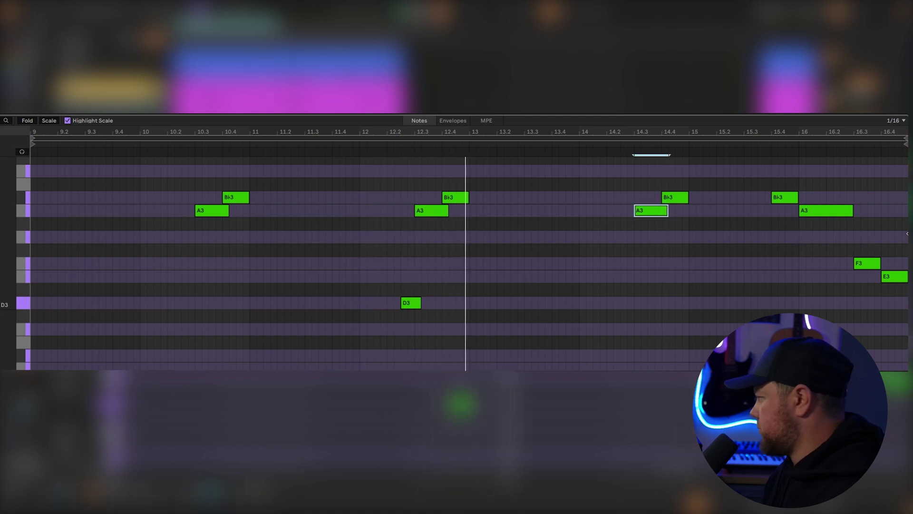
Extend B♭3 at 15.4, A3 at 16 and F3 at 16.3 by a sixteenth so each overlaps the following note.
{"action": "left_click", "coordinate": [797, 194]}
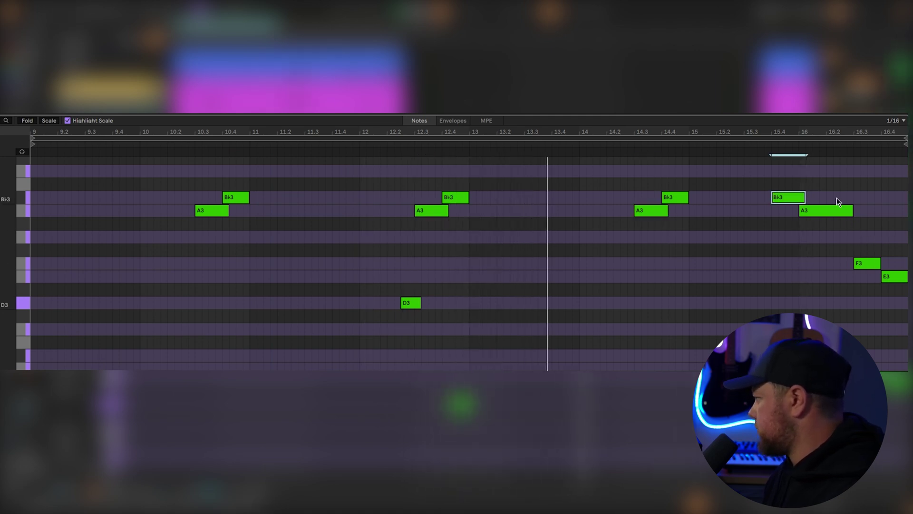
{"action": "left_click_drag", "start_coordinate": [853, 212], "coordinate": [859, 212]}
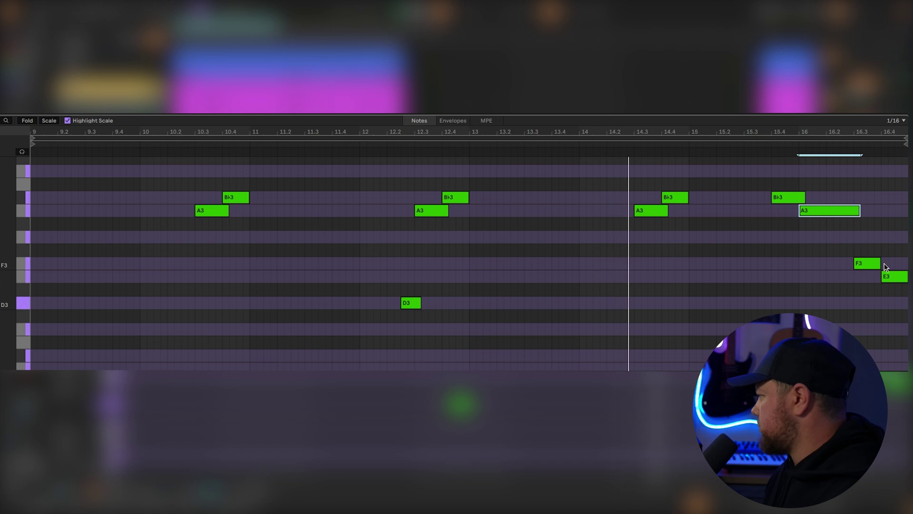
{"action": "left_click_drag", "start_coordinate": [880, 265], "coordinate": [888, 264]}
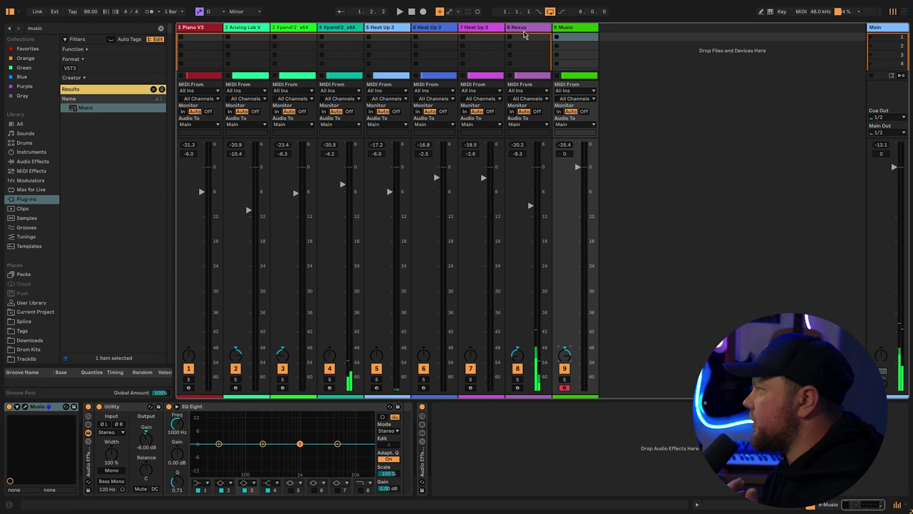
In EQ Eight on track 9, Musio, make band 1 a low cut with a raised frequency and boost band 3 above 1 kHz.
{"action": "left_click", "coordinate": [527, 30]}
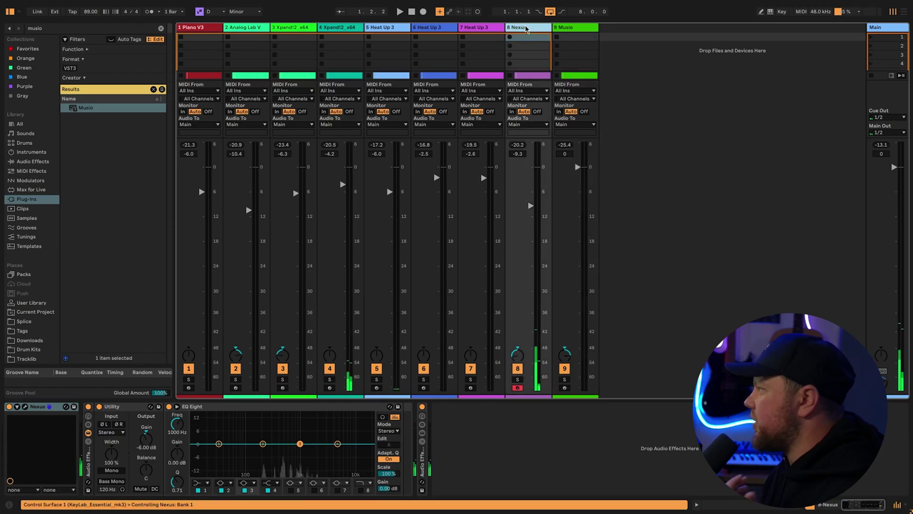
{"action": "left_click", "coordinate": [564, 30]}
{"action": "key", "text": "space"}
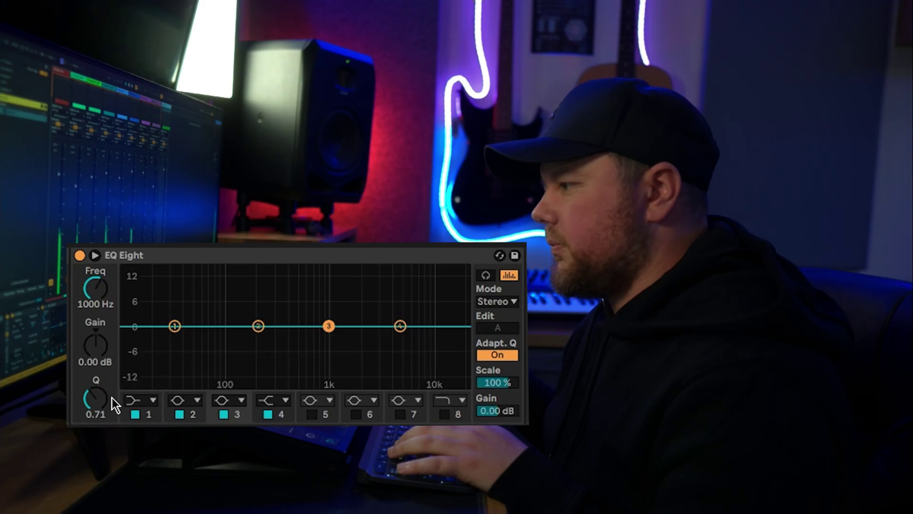
{"action": "left_click", "coordinate": [198, 482]}
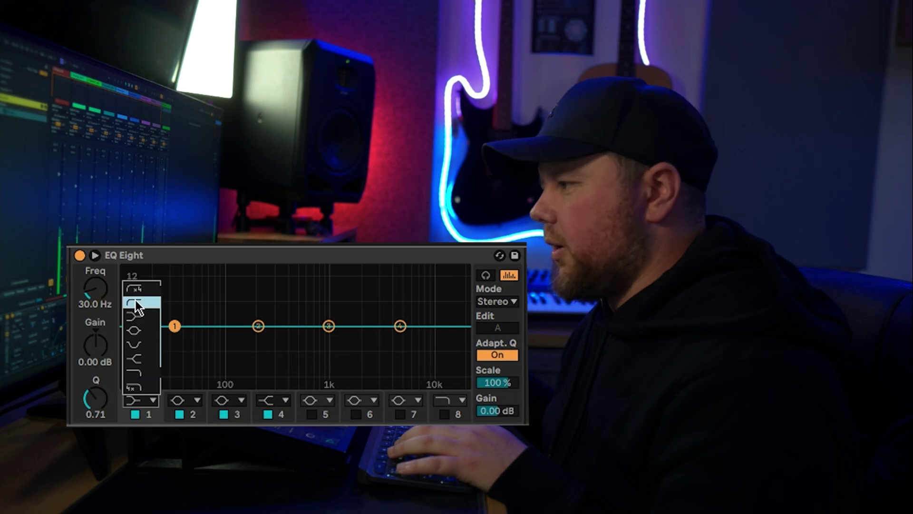
{"action": "left_click", "coordinate": [195, 445]}
{"action": "left_click_drag", "start_coordinate": [93, 297], "coordinate": [94, 265]}
{"action": "left_click_drag", "start_coordinate": [328, 326], "coordinate": [360, 295]}
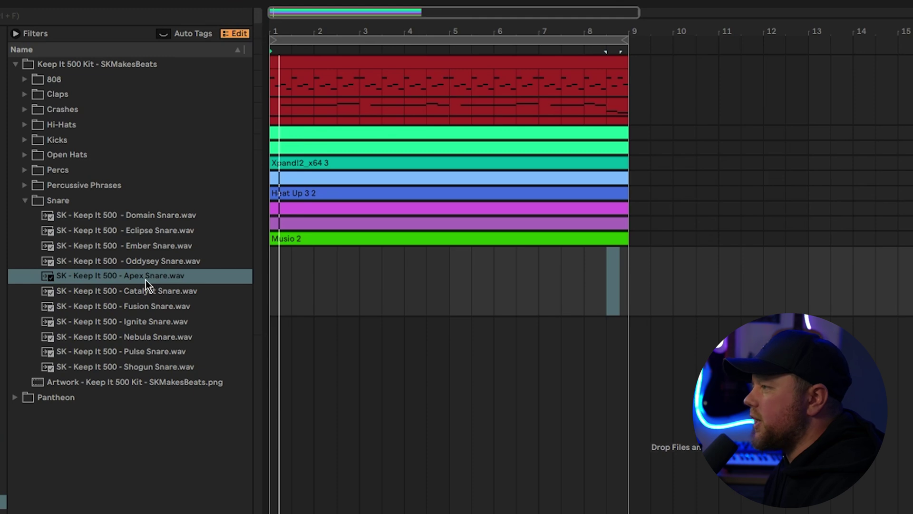
Audition SK - Keep It 500 - Apex Snare.wav from the Snare folder.
{"action": "left_click", "coordinate": [146, 280]}
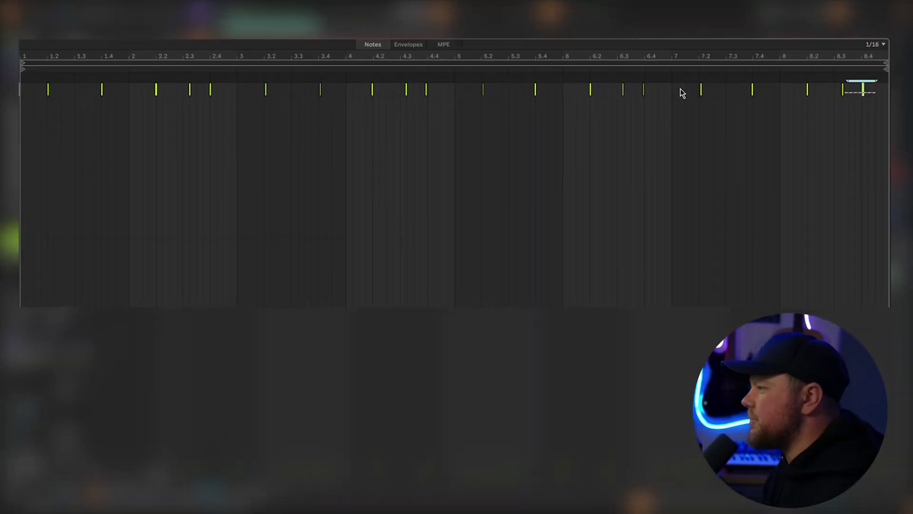
Lengthen all the recorded drum hits to a sixteenth and set their velocity randomization to 14.
{"action": "key", "text": "ctrl+a"}
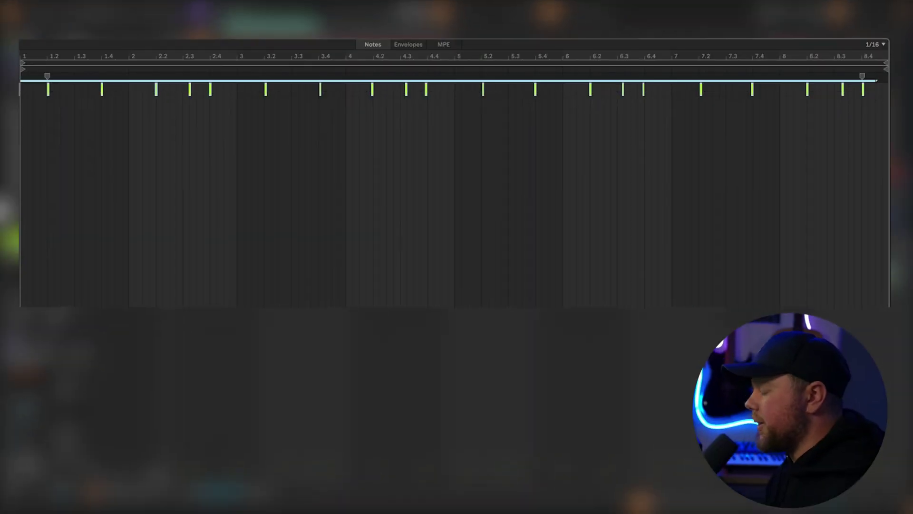
{"action": "key", "text": "shift+Right"}
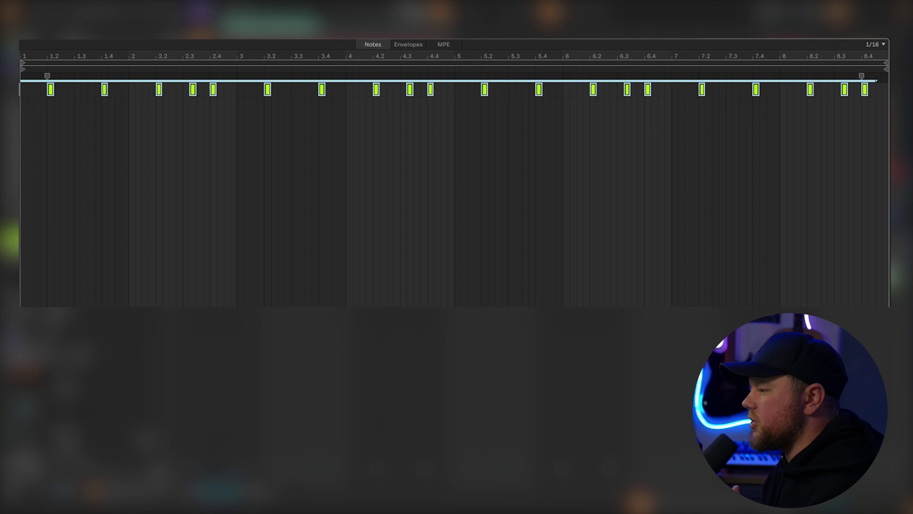
{"action": "left_click", "coordinate": [184, 397]}
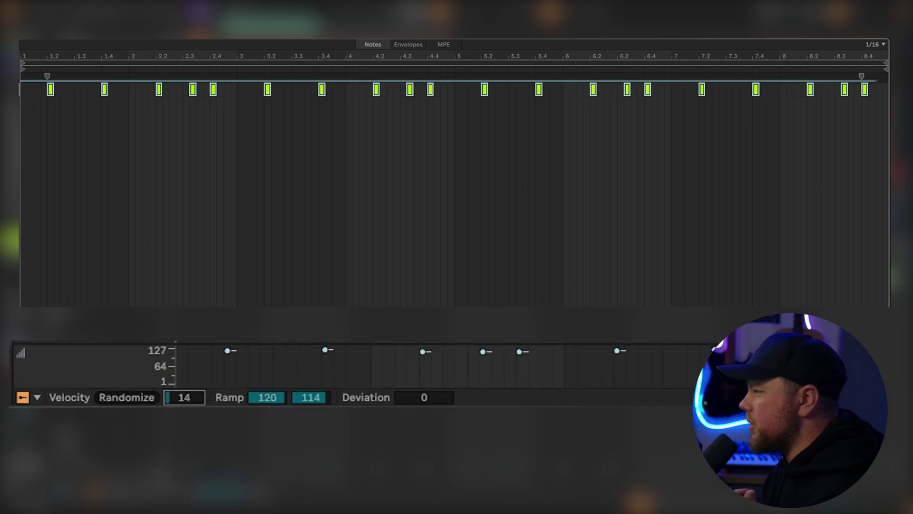
{"action": "left_click", "coordinate": [193, 89]}
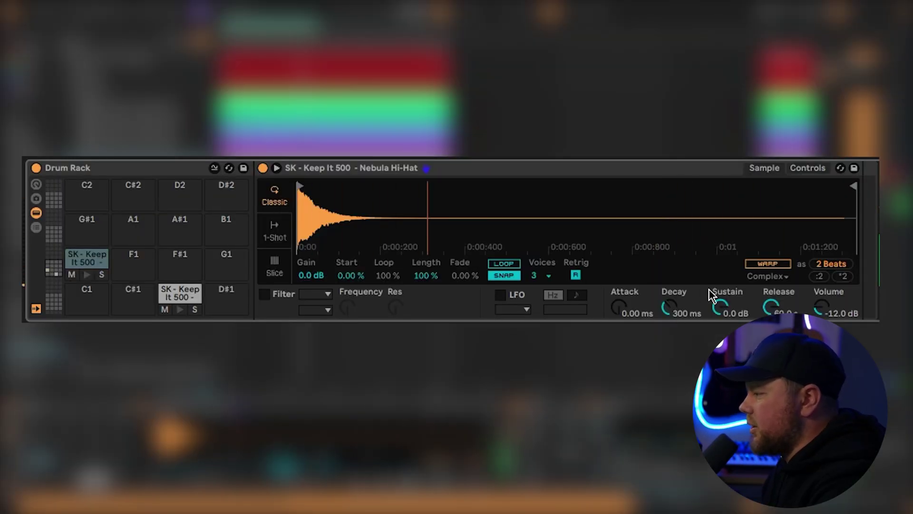
Adjust the sustain and decay envelope of the Nebula Hi-Hat in the Drum Rack.
{"action": "left_click_drag", "start_coordinate": [708, 289], "coordinate": [666, 291]}
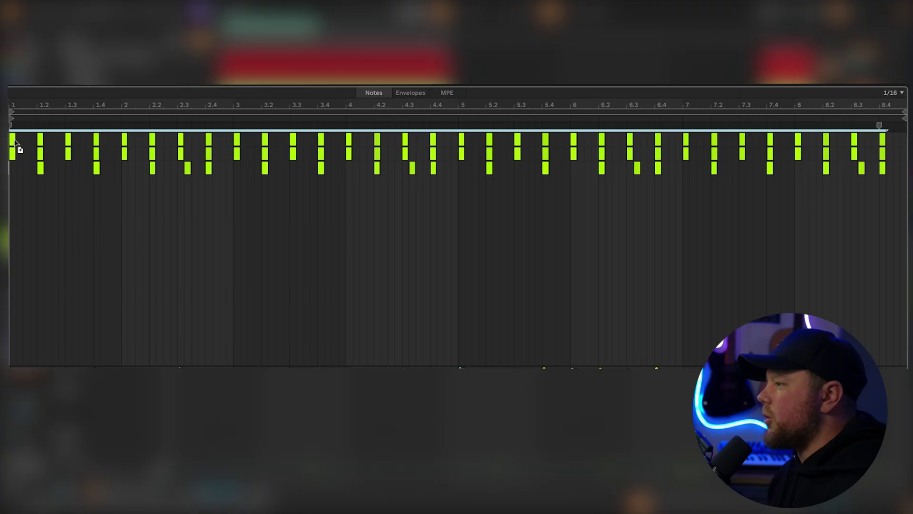
Compress the upper hi-hat row to half its length over bars 1 to 4 and duplicate it across bars 5 to 8.
{"action": "left_click", "coordinate": [127, 335]}
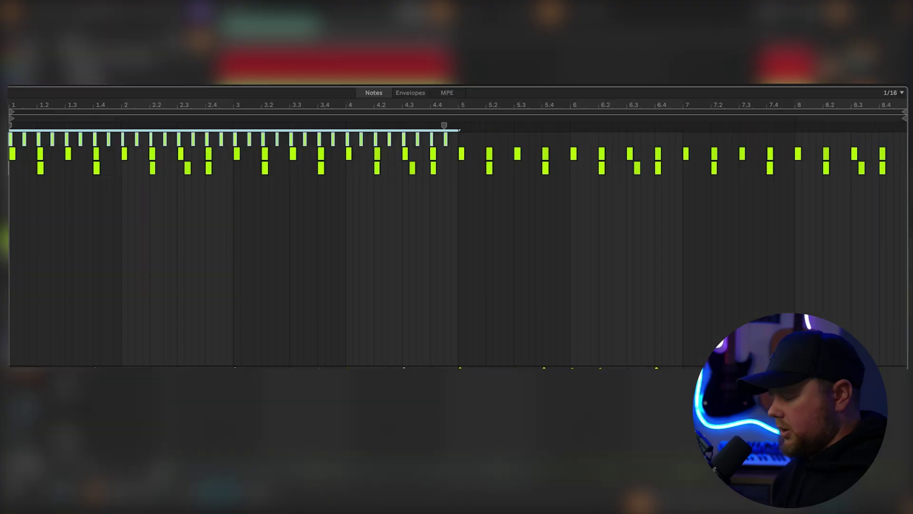
{"action": "key", "text": "ctrl+d"}
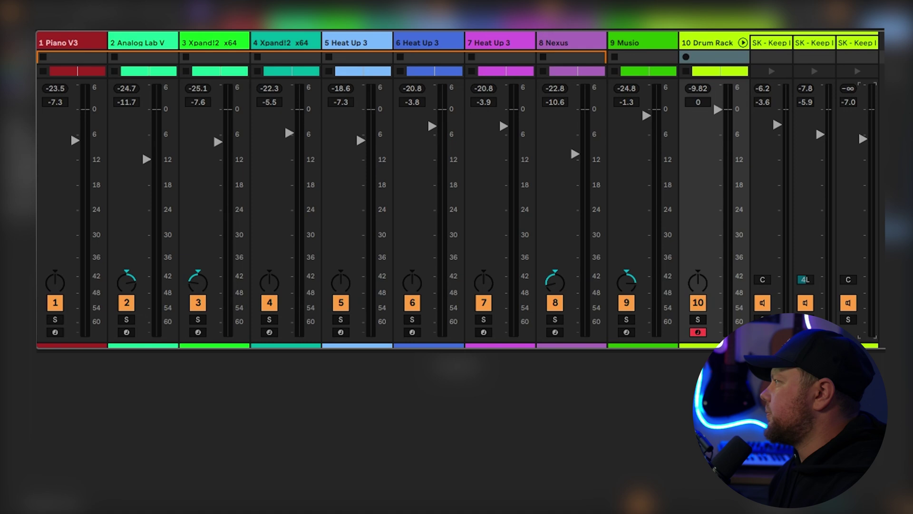
Play the beat and lower the Nebula Hi-Hat chain to -8.0 dB and the Shogun Hi-Hat chain to -9.4 dB.
{"action": "key", "text": "space"}
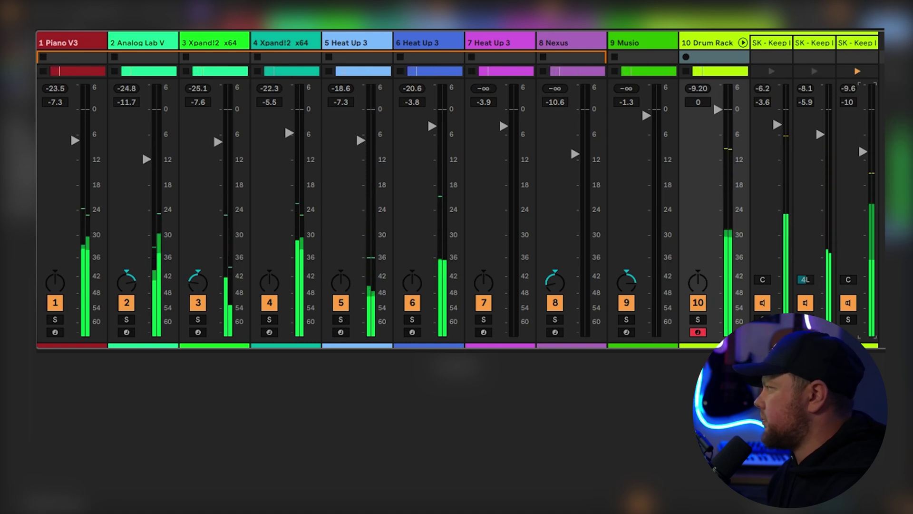
{"action": "left_click_drag", "start_coordinate": [838, 144], "coordinate": [838, 151]}
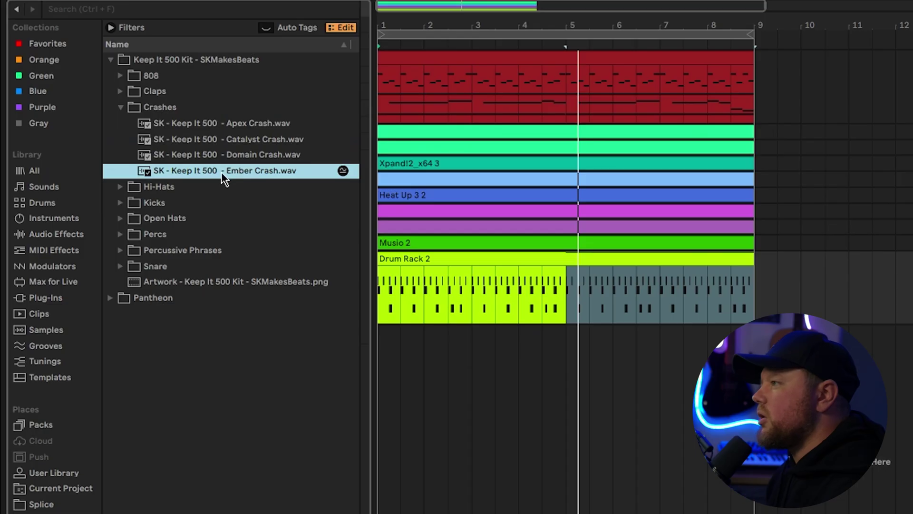
Load SK - Keep It 500 - Ember Crash.wav onto drum pad G#1, set its chain to -6.7 dB and adjust its pan.
{"action": "mouse_move", "coordinate": [221, 172]}
{"action": "left_mouse_down"}
{"action": "mouse_move", "coordinate": [233, 225]}
{"action": "mouse_move", "coordinate": [72, 513]}
{"action": "left_mouse_up"}
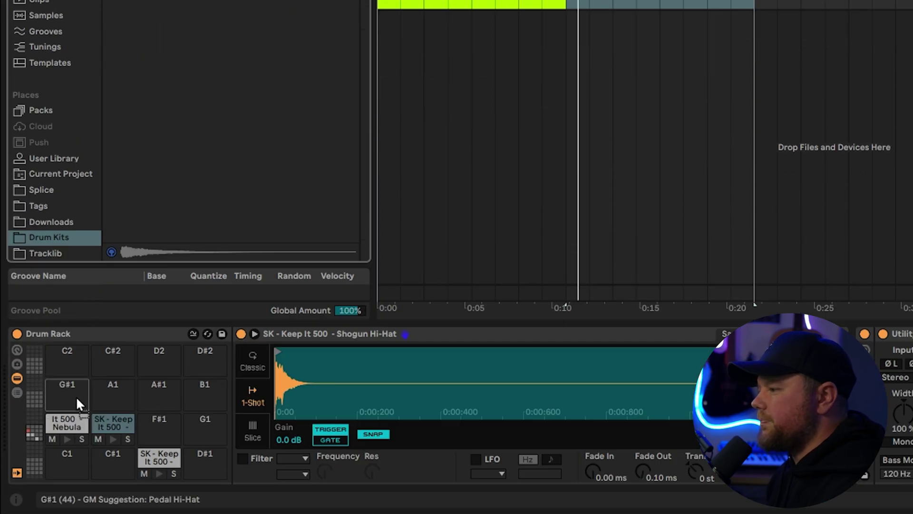
{"action": "left_click_drag", "start_coordinate": [77, 400], "coordinate": [77, 400]}
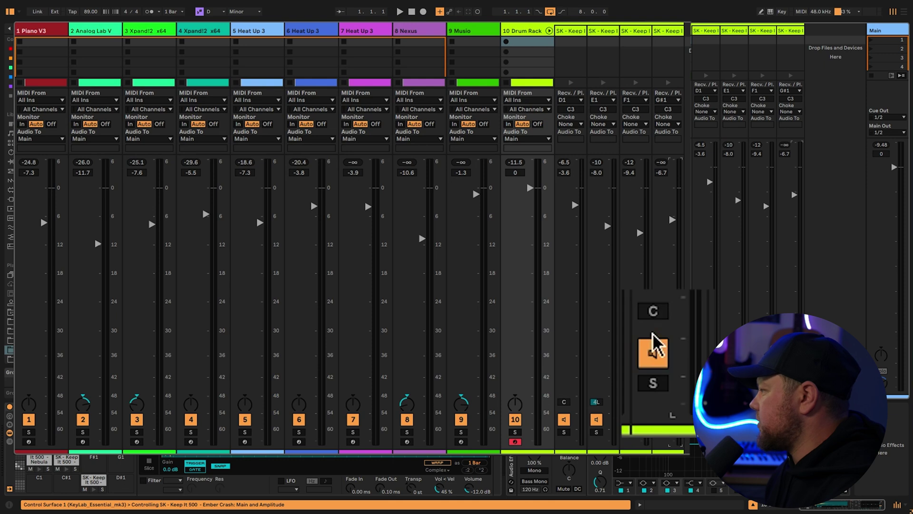
{"action": "left_click_drag", "start_coordinate": [661, 402], "coordinate": [661, 395]}
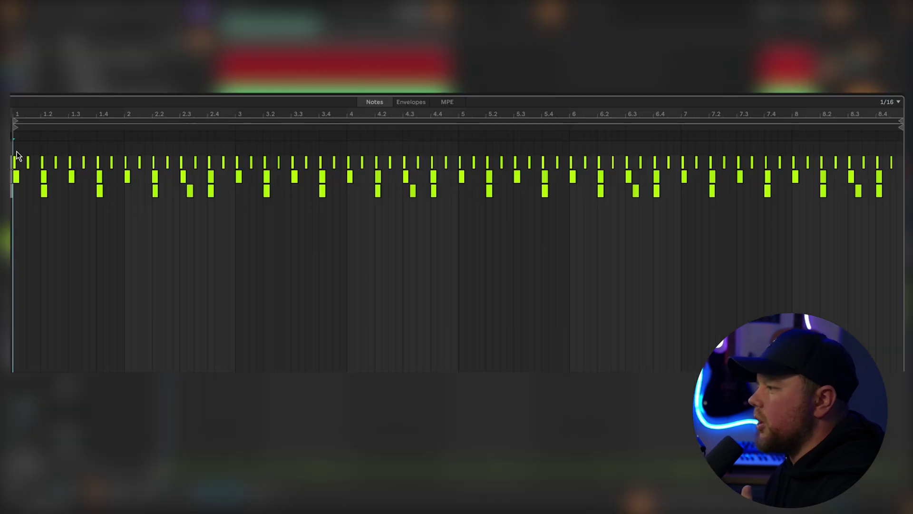
Add a sixteenth-note crash hit at the start of bar 1 and play the pattern.
{"action": "double_click", "coordinate": [16, 151]}
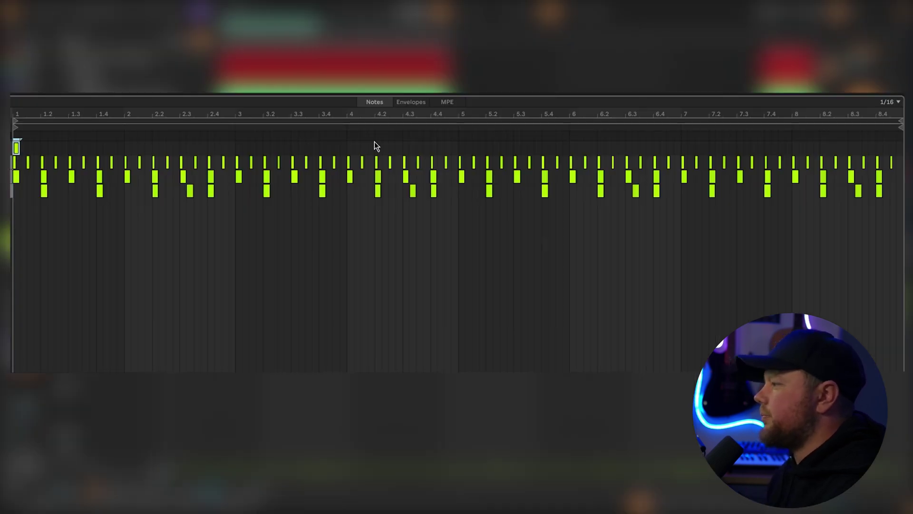
{"action": "key", "text": "space"}
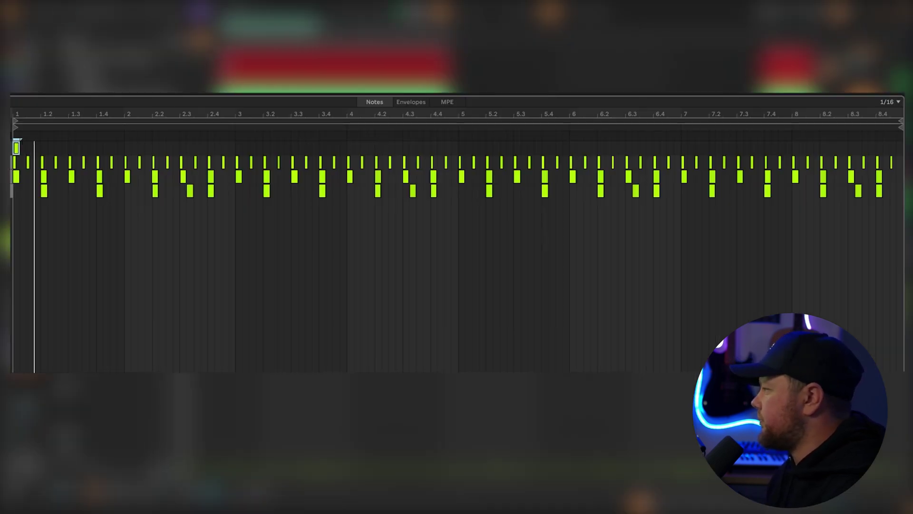
Add a crash hit at the start of bar 5 and duplicate the lowest drum row's two-bar pattern across bars 3 to 8.
{"action": "double_click", "coordinate": [462, 147]}
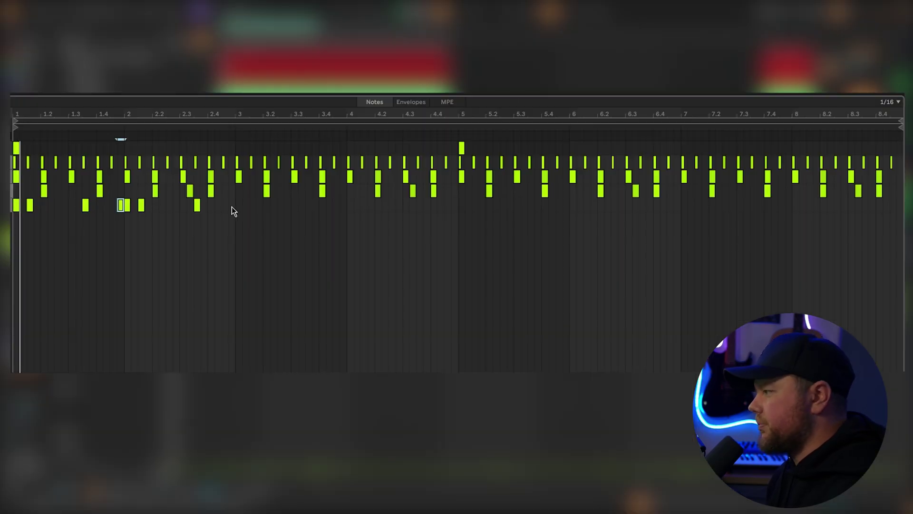
{"action": "left_click_drag", "start_coordinate": [232, 206], "coordinate": [12, 227]}
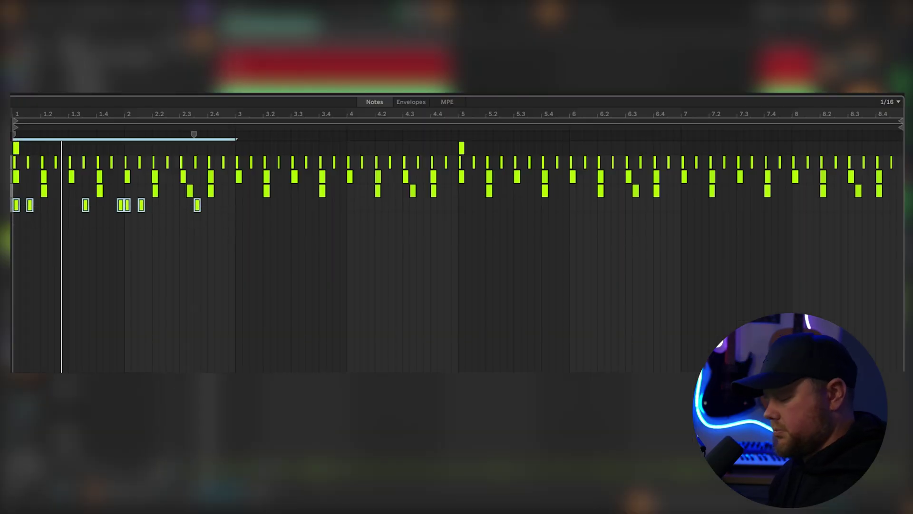
{"action": "key", "text": "super+d"}
{"action": "key", "text": "super+d"}
{"action": "key", "text": "super+d"}
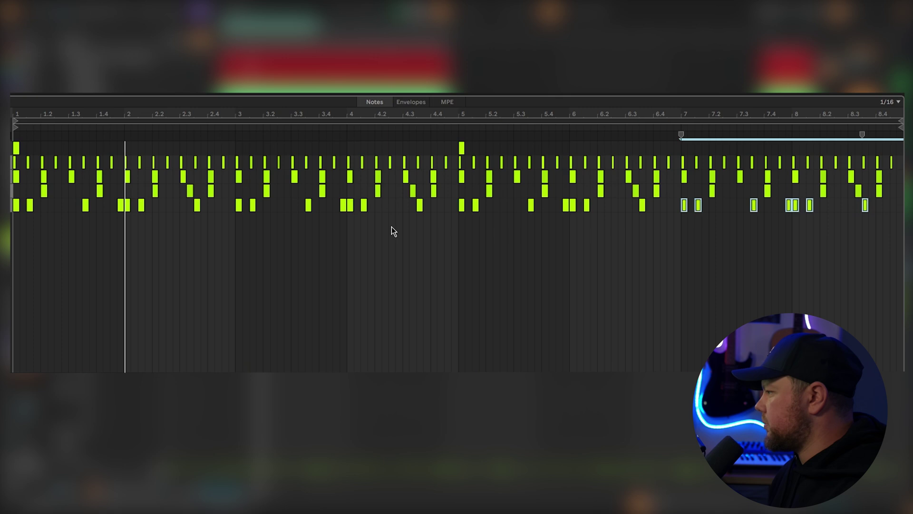
{"action": "left_click", "coordinate": [324, 240]}
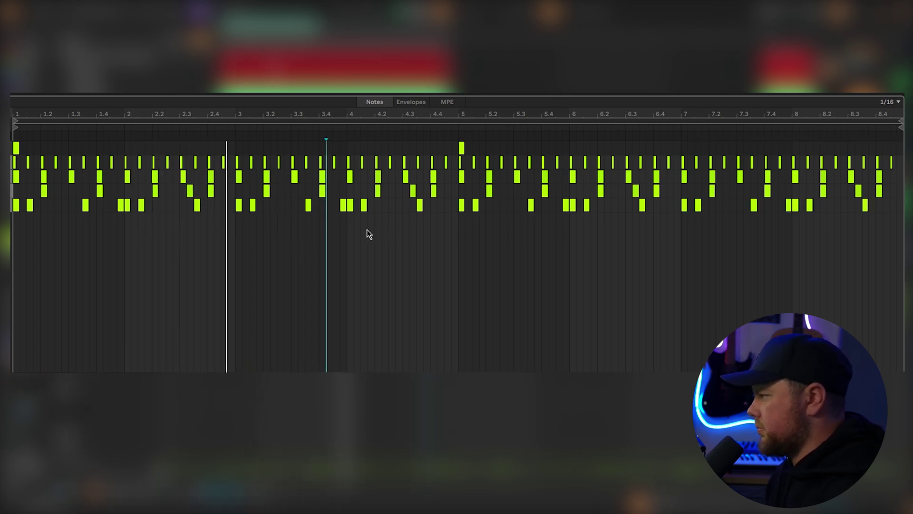
Add a sixteenth note just before 4.3 in the lowest drum row and duplicate that row's bars 1 to 4 over bars 5 to 8.
{"action": "double_click", "coordinate": [392, 206]}
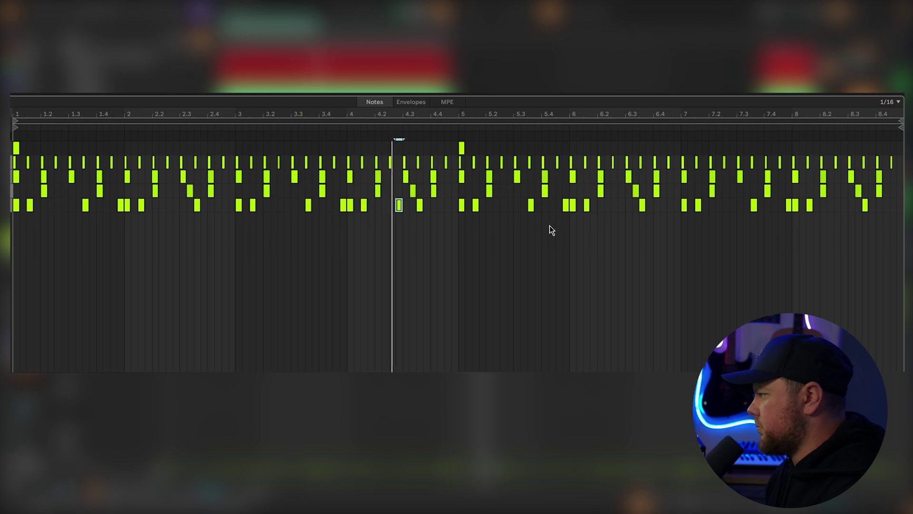
{"action": "left_click_drag", "start_coordinate": [456, 213], "coordinate": [14, 245]}
{"action": "key", "text": "ctrl+d"}
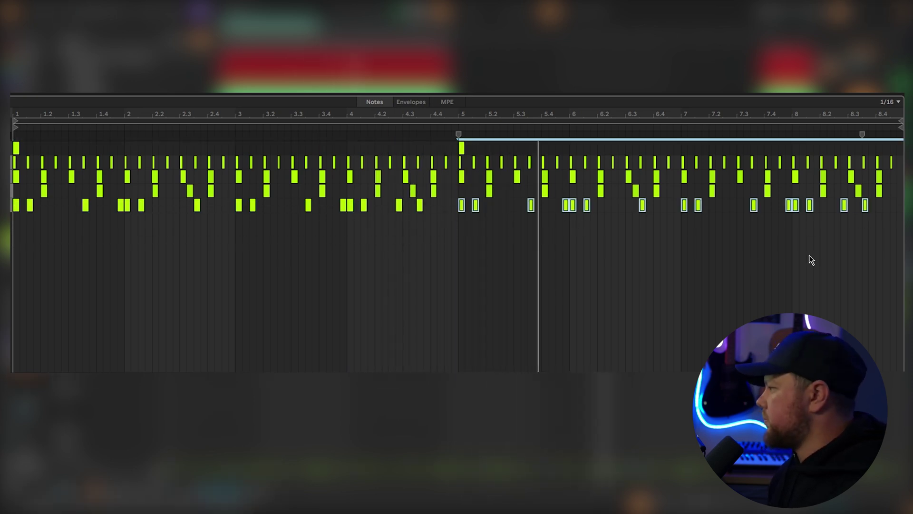
{"action": "left_click", "coordinate": [897, 245]}
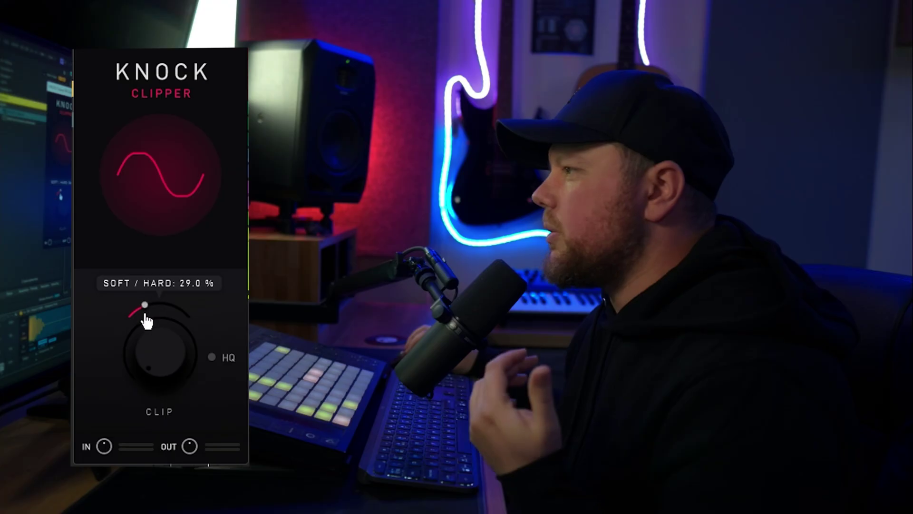
Adjust the Soft/Hard amount of the Knock Clipper and toggle its HQ mode.
{"action": "mouse_move", "coordinate": [147, 316]}
{"action": "left_mouse_down"}
{"action": "mouse_move", "coordinate": [138, 343]}
{"action": "mouse_move", "coordinate": [159, 298]}
{"action": "mouse_move", "coordinate": [156, 315]}
{"action": "left_mouse_up"}
{"action": "left_click", "coordinate": [212, 357]}
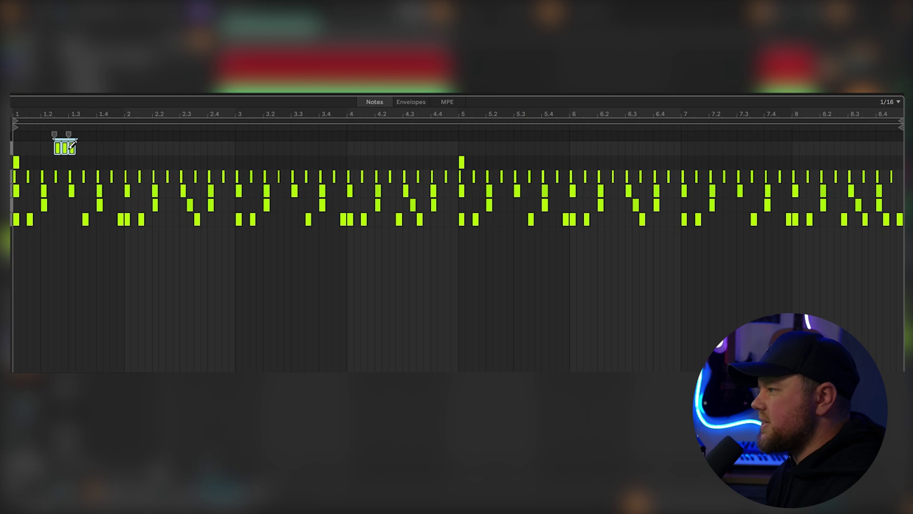
Fade the velocities of the four-note roll in bar 1's uppermost row and duplicate that row's first four bars across bars 5 to 8.
{"action": "mouse_move", "coordinate": [401, 459]}
{"action": "left_mouse_down"}
{"action": "mouse_move", "coordinate": [400, 470]}
{"action": "mouse_move", "coordinate": [387, 464]}
{"action": "left_mouse_up"}
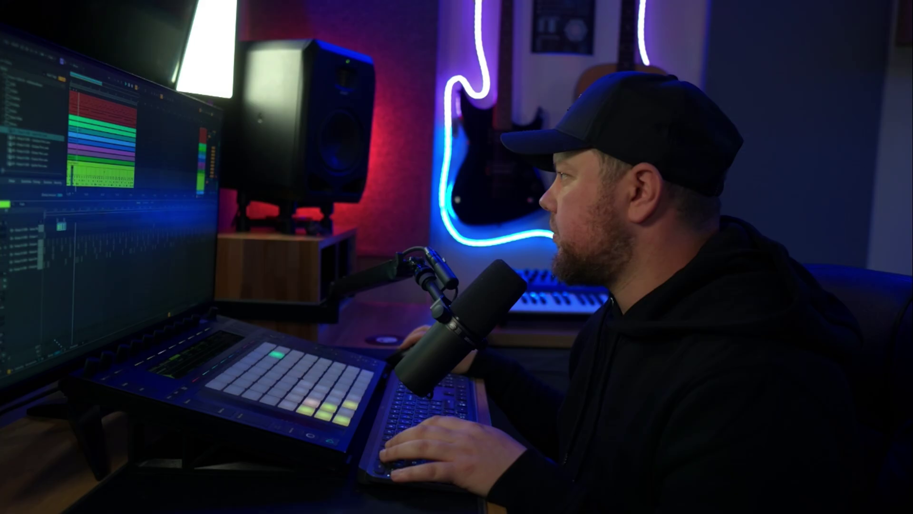
{"action": "key", "text": "Tab"}
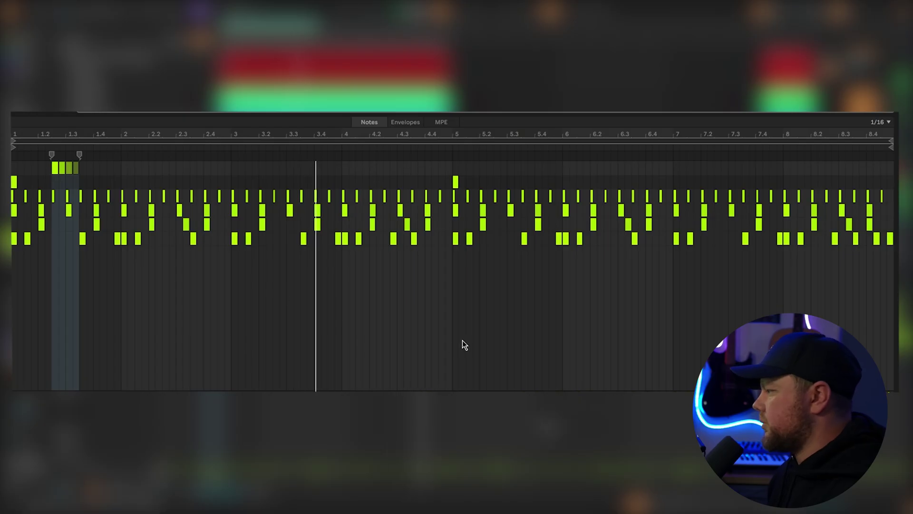
{"action": "right_click", "coordinate": [457, 342]}
{"action": "left_click", "coordinate": [546, 467]}
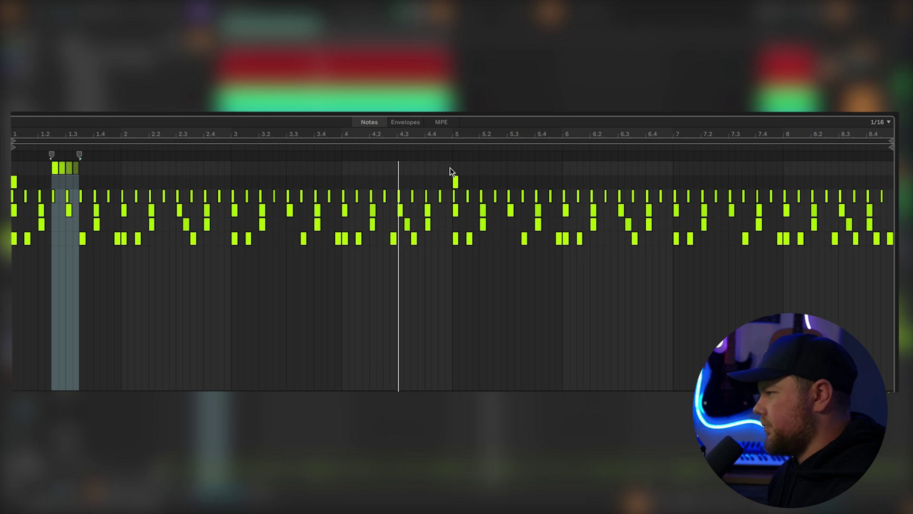
{"action": "left_click_drag", "start_coordinate": [450, 167], "coordinate": [13, 169]}
{"action": "key", "text": "super+d"}
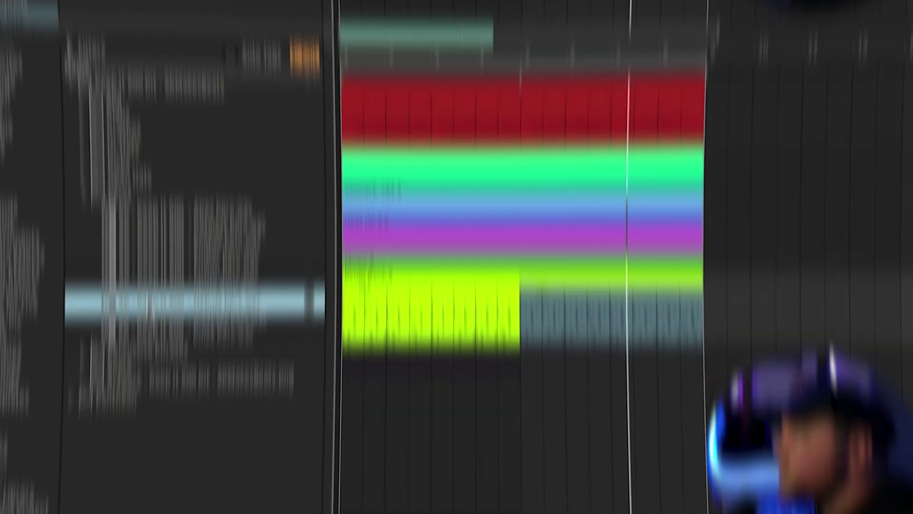
Load another sample into the Drum Rack and draw a fading four-note sixteenth roll on it at the start of bars 2, 4, 6 and 8.
{"action": "left_click_drag", "start_coordinate": [163, 260], "coordinate": [130, 427]}
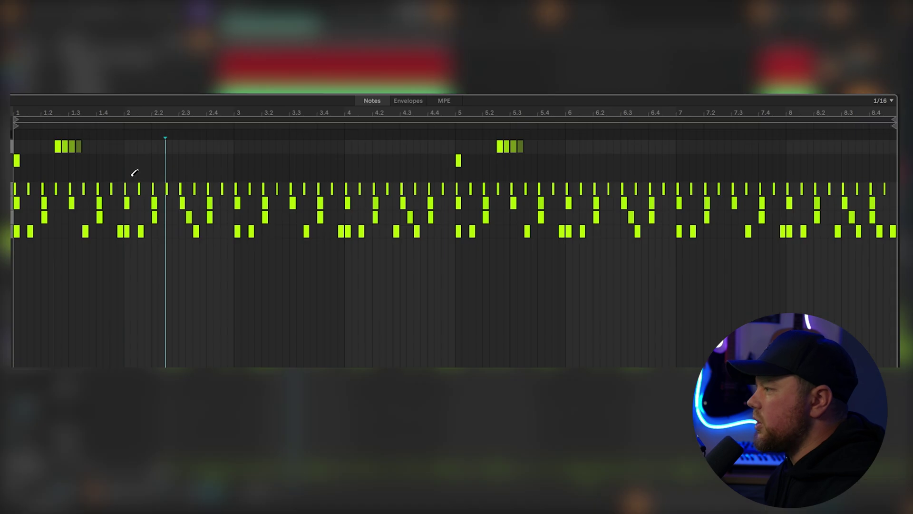
{"action": "left_click_drag", "start_coordinate": [132, 175], "coordinate": [135, 175]}
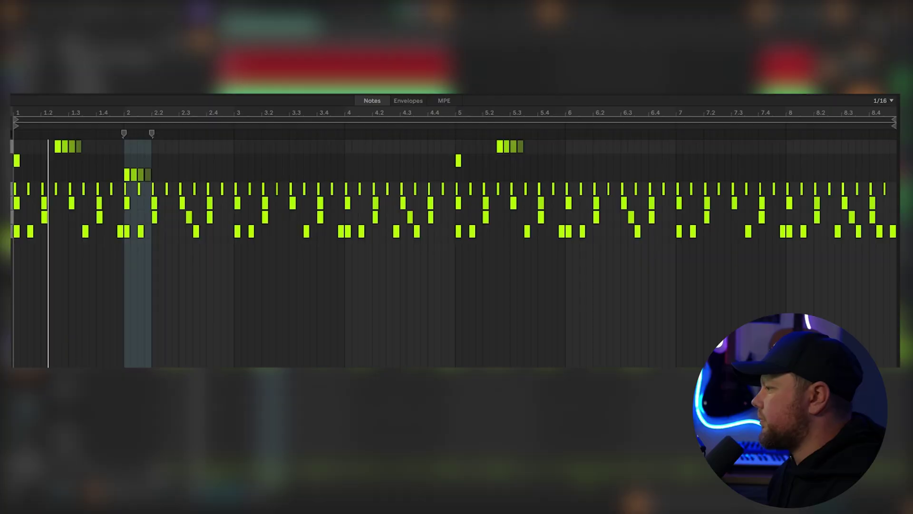
{"action": "right_click", "coordinate": [256, 170]}
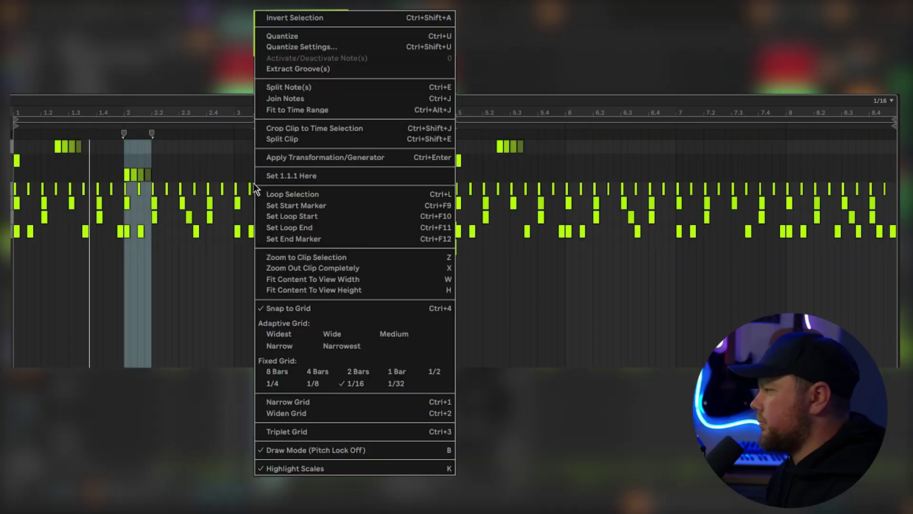
{"action": "left_click", "coordinate": [326, 451]}
{"action": "left_click_drag", "start_coordinate": [233, 174], "coordinate": [13, 177]}
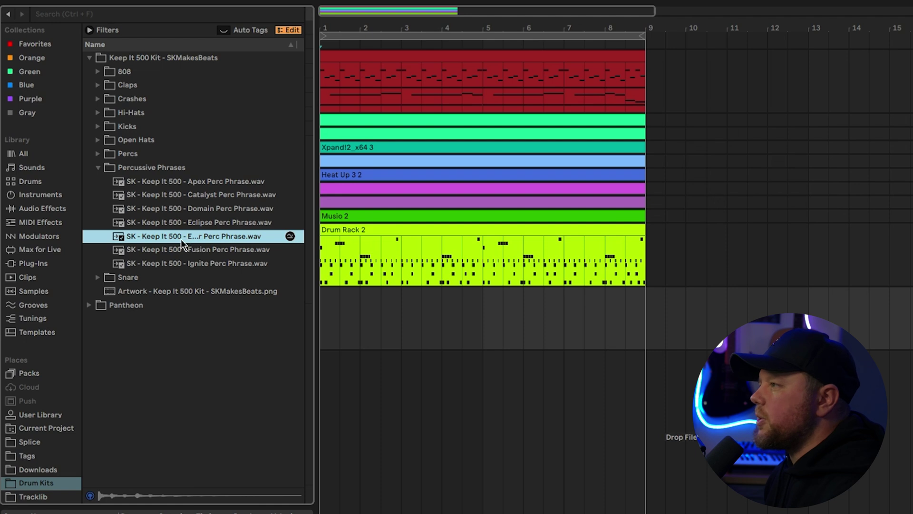
Place the SK - Keep It 500 - E...r Perc Phrase.wav sample at bar 3 on a new audio track and duplicate bars 1 to 4 across bars 5 to 8.
{"action": "left_click_drag", "start_coordinate": [162, 236], "coordinate": [472, 301]}
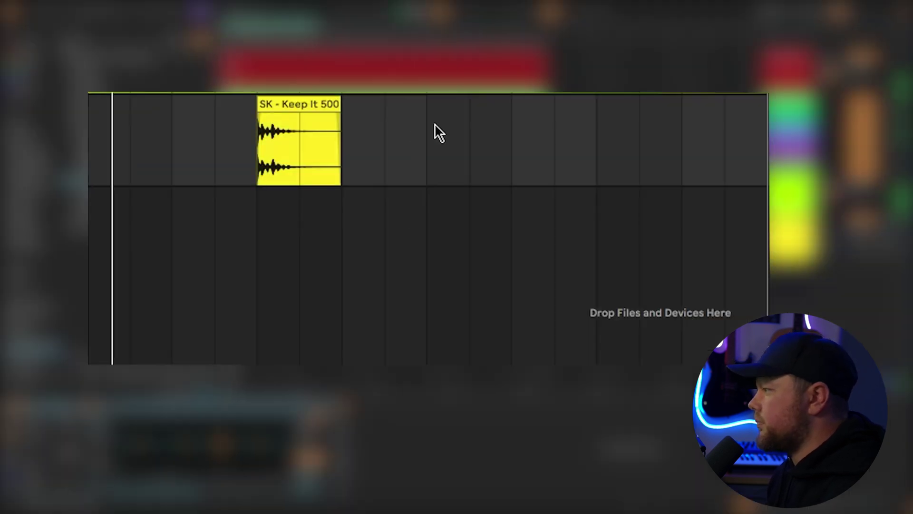
{"action": "left_click_drag", "start_coordinate": [435, 123], "coordinate": [91, 134]}
{"action": "key", "text": "ctrl+d"}
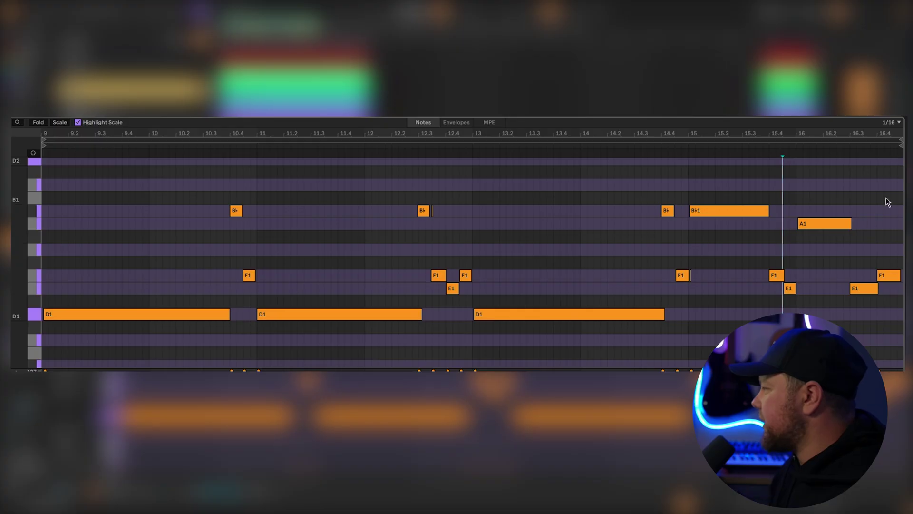
Quantize all the bass notes to the 1/16 grid and delete the short stray F1 note at the start of bar 15.
{"action": "left_click_drag", "start_coordinate": [891, 192], "coordinate": [124, 367]}
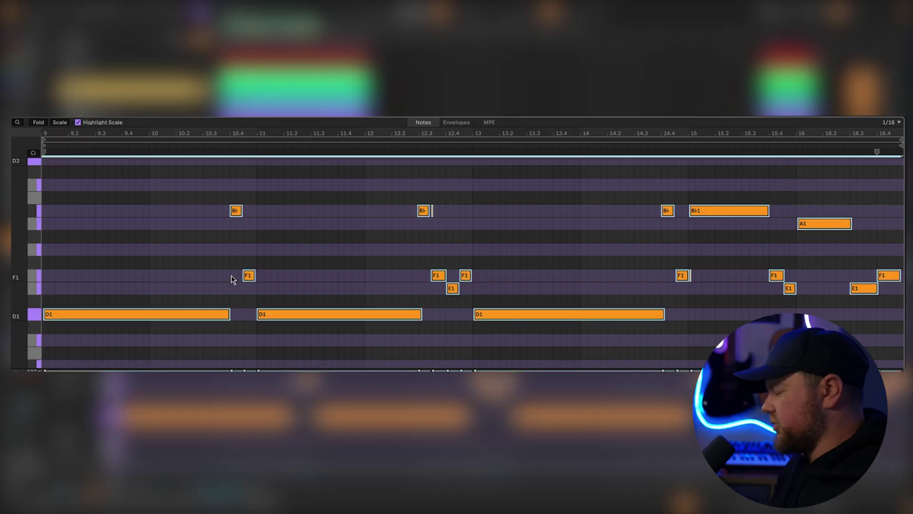
{"action": "left_click", "coordinate": [870, 298]}
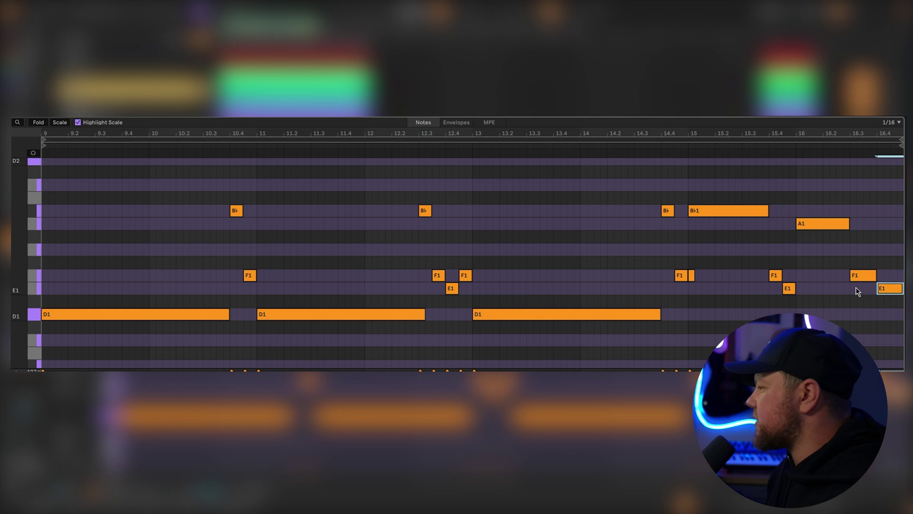
{"action": "double_click", "coordinate": [692, 276]}
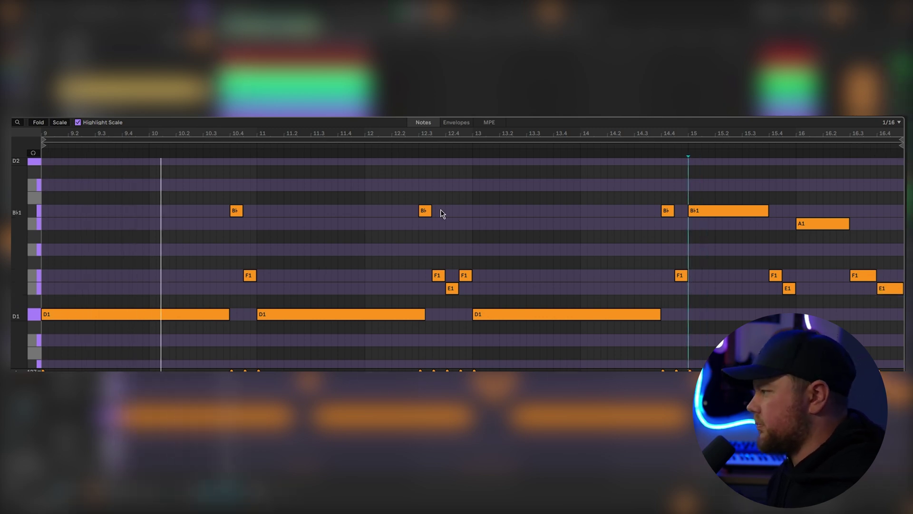